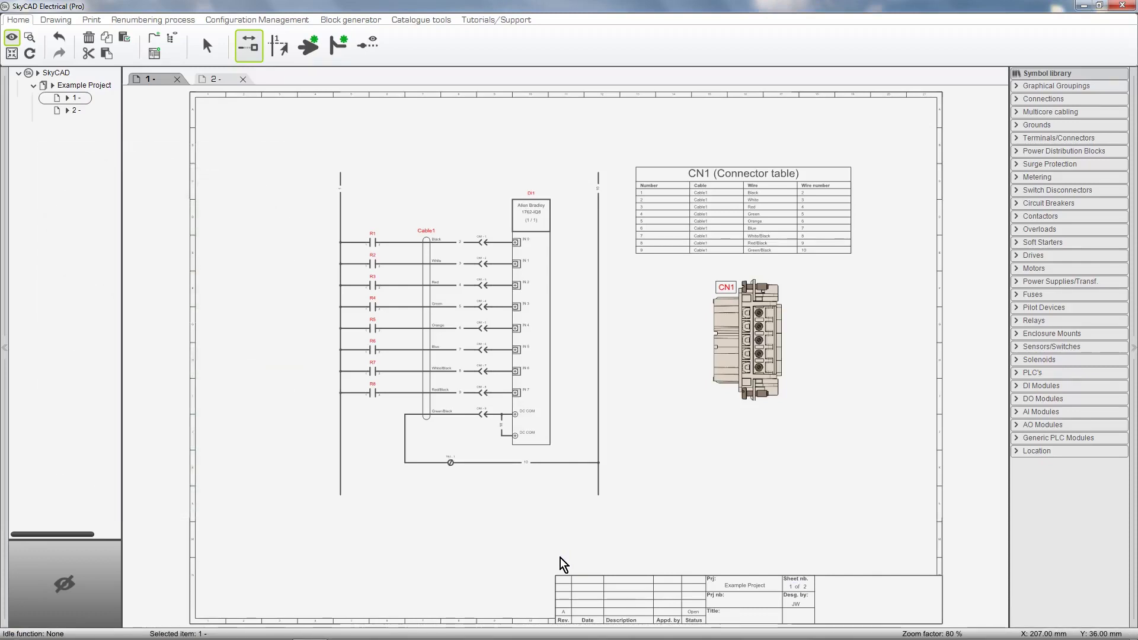
Place a Female-Male connector pin on the Black wire feeding input IN 0 on sheet 2
{"action": "scroll", "coordinate": [594, 301], "scroll_direction": "up", "scroll_amount": 2}
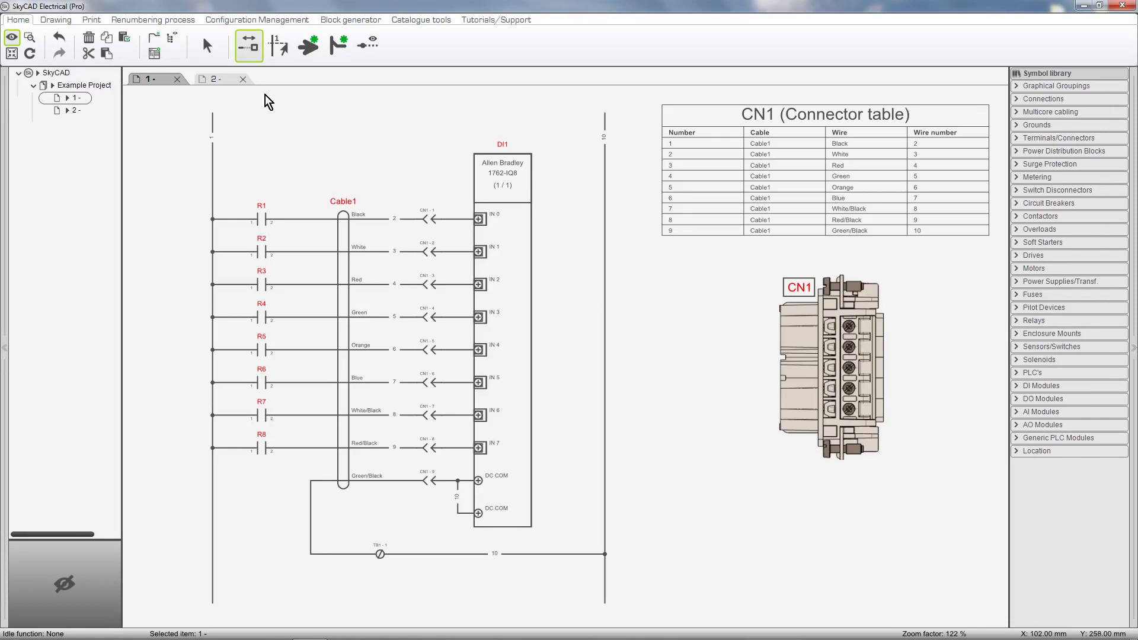
{"action": "left_click", "coordinate": [228, 82]}
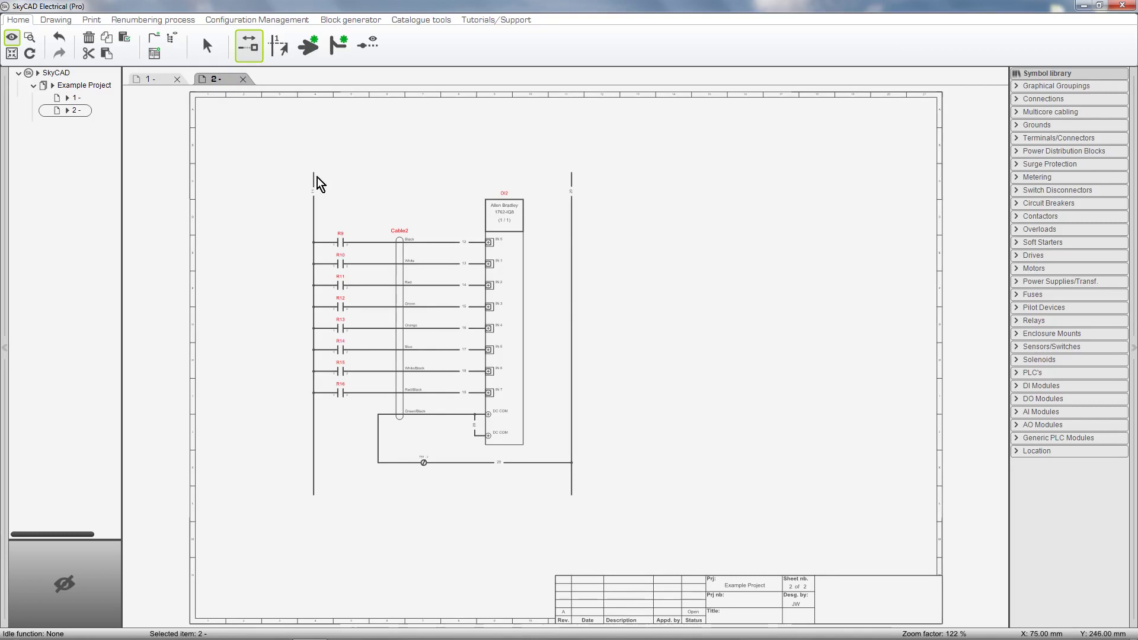
{"action": "scroll", "coordinate": [343, 211], "scroll_direction": "up", "scroll_amount": 2}
{"action": "middle_click_drag", "start_coordinate": [396, 215], "coordinate": [392, 151]}
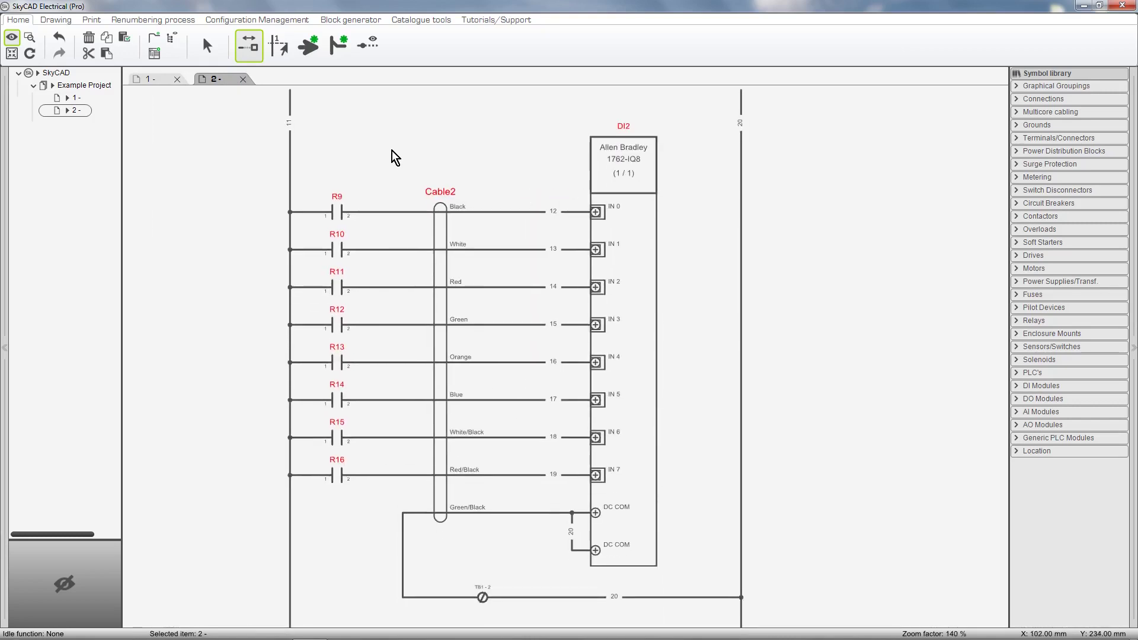
{"action": "left_click", "coordinate": [1029, 139]}
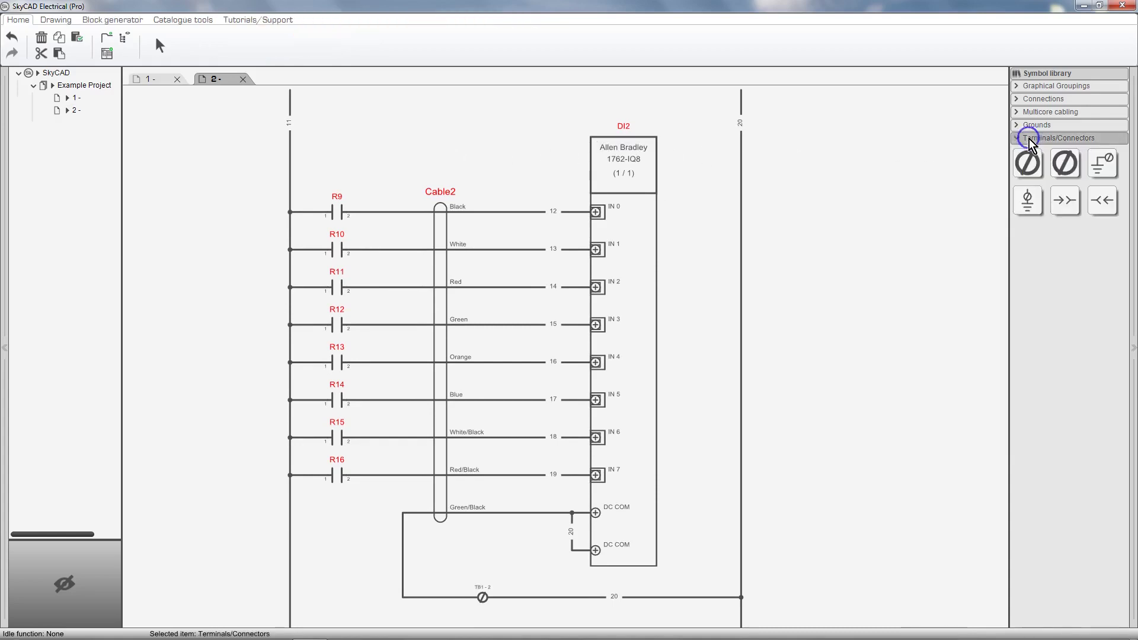
{"action": "left_click", "coordinate": [1102, 218]}
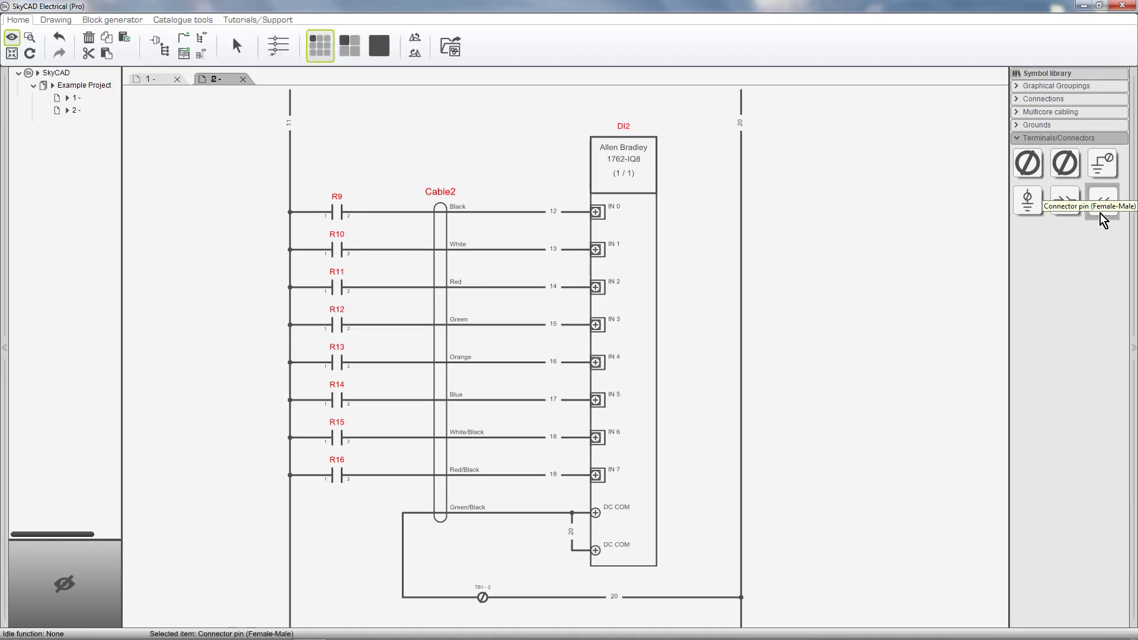
{"action": "left_click", "coordinate": [534, 221]}
{"action": "scroll", "coordinate": [535, 221], "scroll_direction": "up", "scroll_amount": 5}
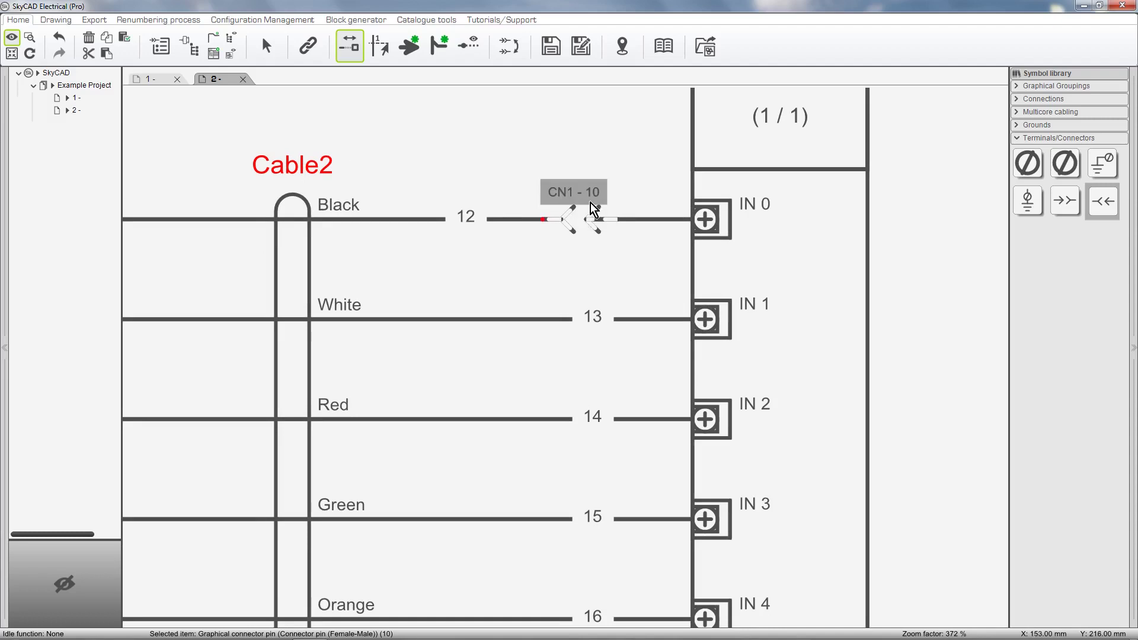
Place a Female-Male connector pin on the White wire to IN 1 and assign it to a newly created connector, CN2
{"action": "left_click", "coordinate": [1103, 201]}
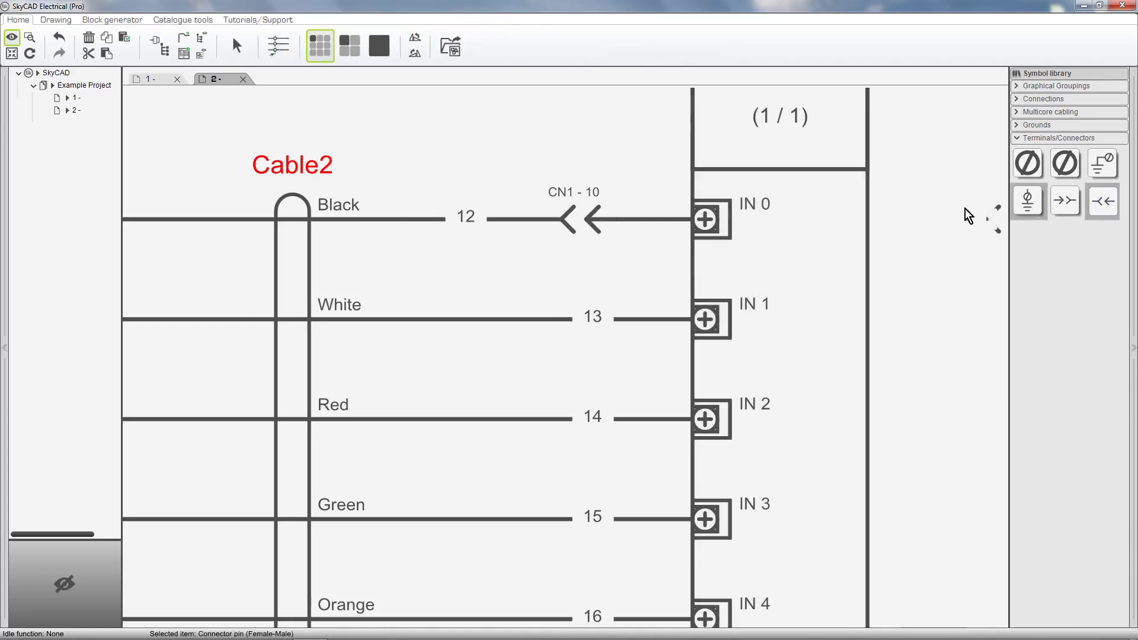
{"action": "key", "text": "shift"}
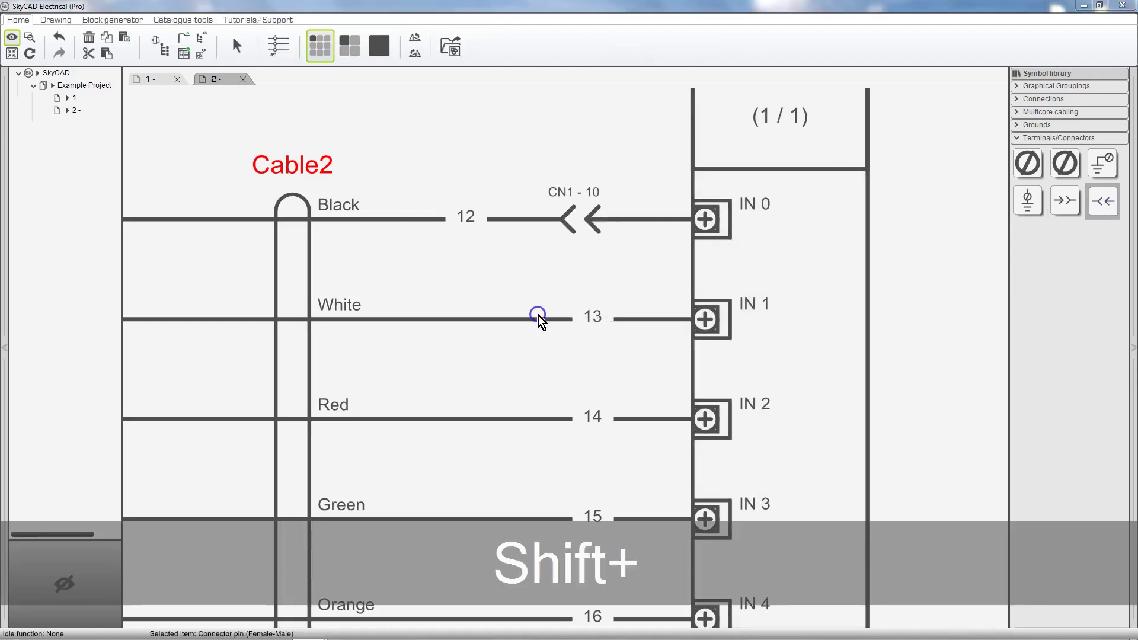
{"action": "left_click", "coordinate": [538, 316], "text": "shift"}
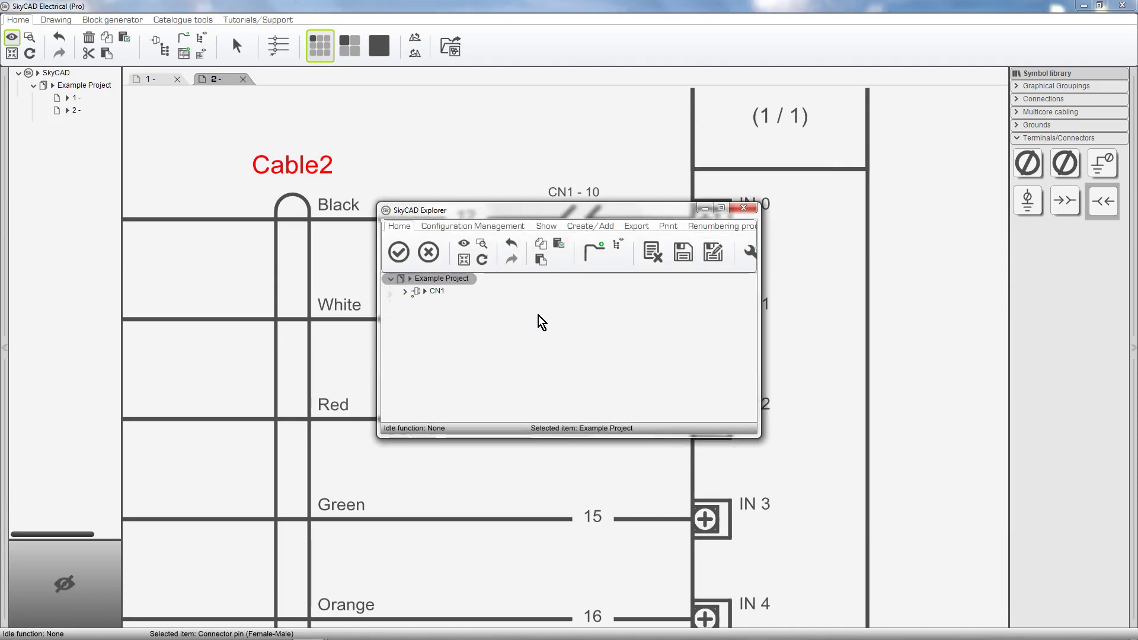
{"action": "left_click", "coordinate": [591, 227]}
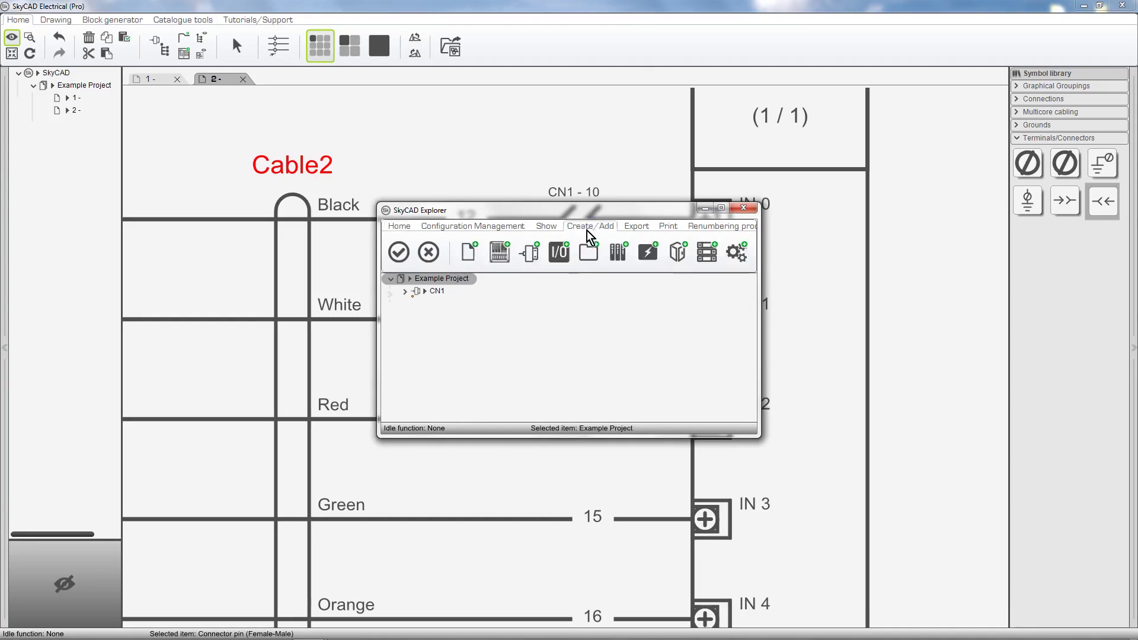
{"action": "left_click", "coordinate": [538, 266]}
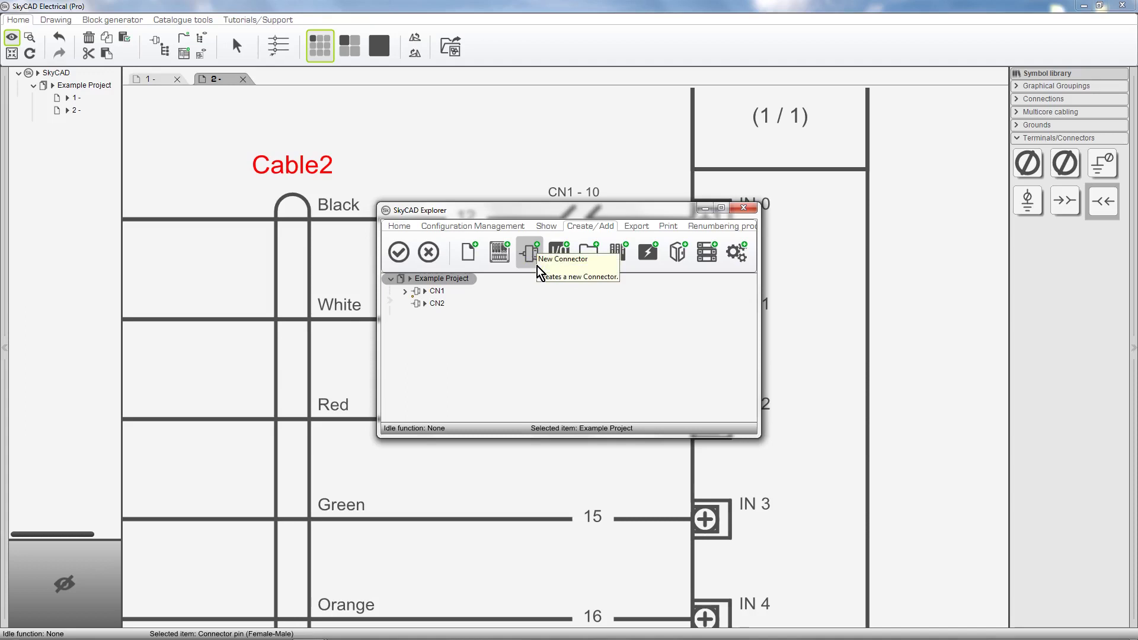
{"action": "left_click", "coordinate": [446, 305]}
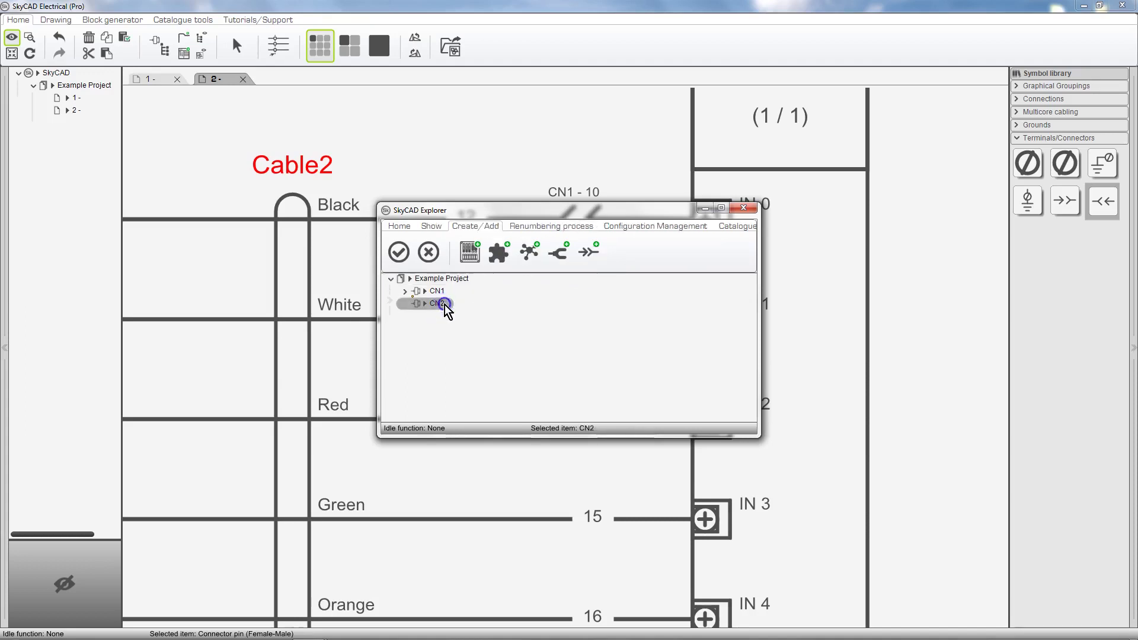
{"action": "left_click", "coordinate": [399, 252]}
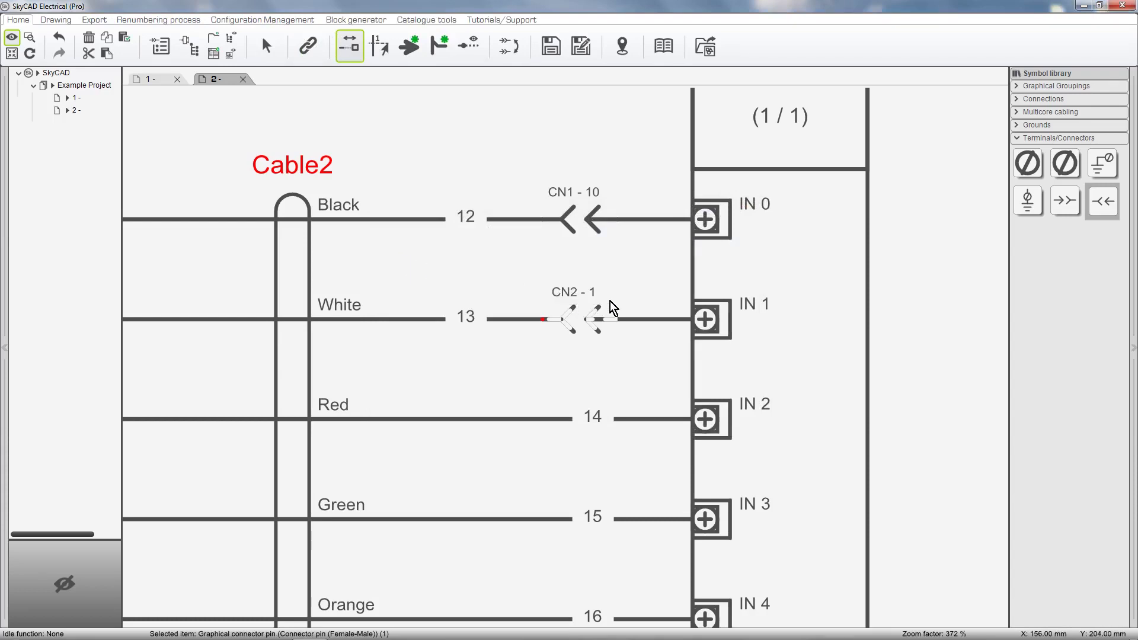
Place Female-Male connector pins on all remaining Cable2 wires at once, from Red through Green/Black
{"action": "scroll", "coordinate": [613, 308], "scroll_direction": "down", "scroll_amount": 3}
{"action": "scroll", "coordinate": [614, 226], "scroll_direction": "down", "scroll_amount": 1}
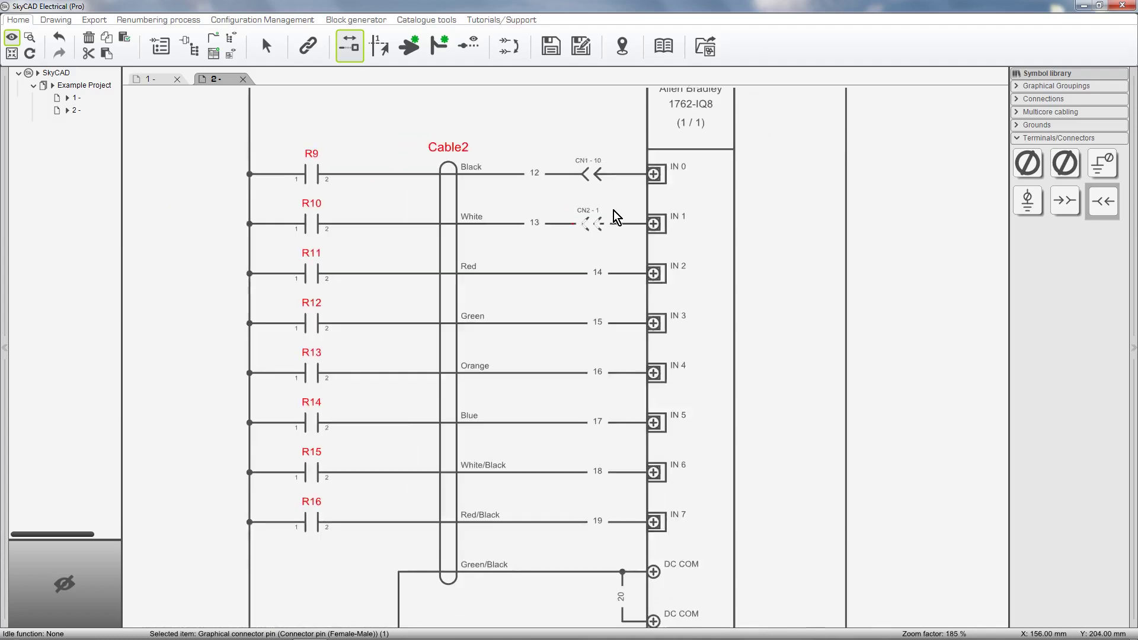
{"action": "left_click", "coordinate": [1102, 202]}
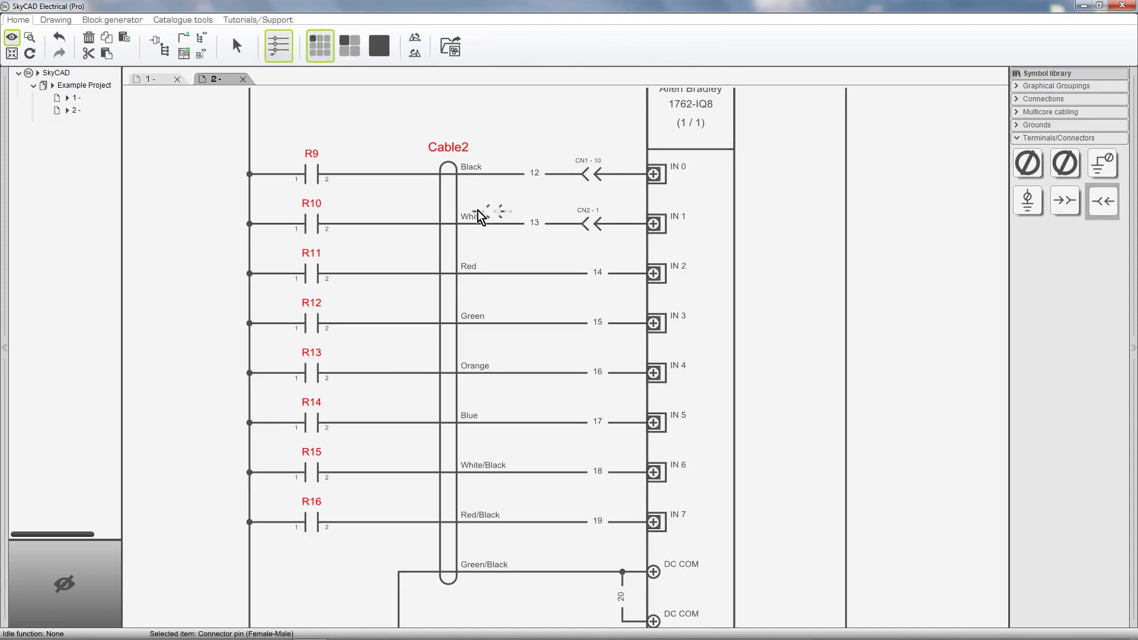
{"action": "left_click_drag", "start_coordinate": [574, 427], "coordinate": [581, 587]}
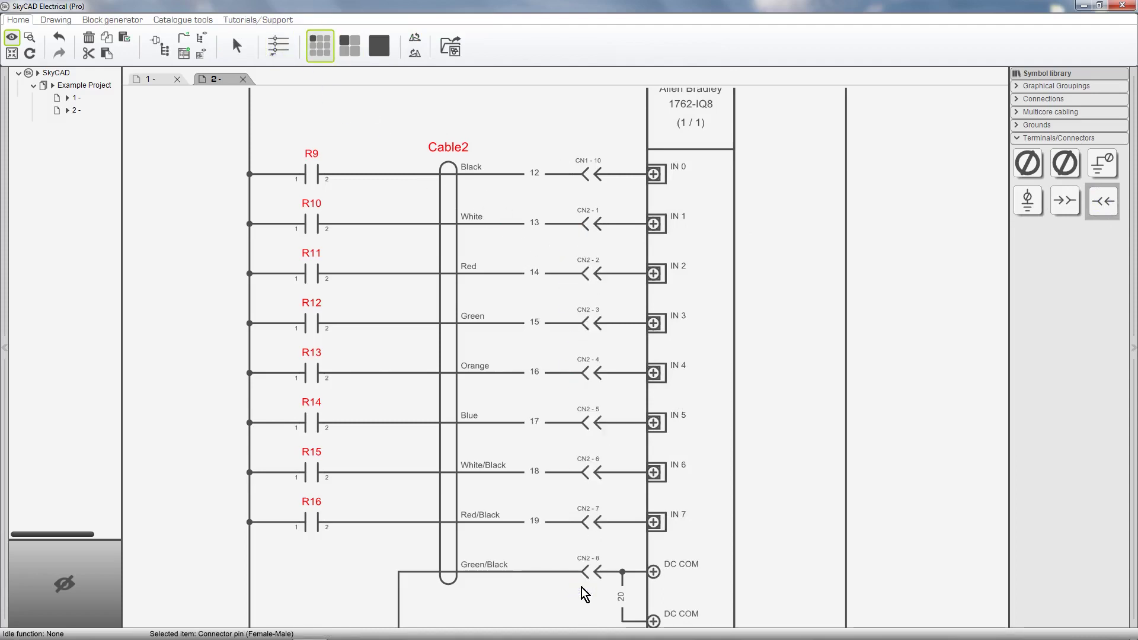
Show the connectors of Example Project in the project tree
{"action": "left_click", "coordinate": [113, 85]}
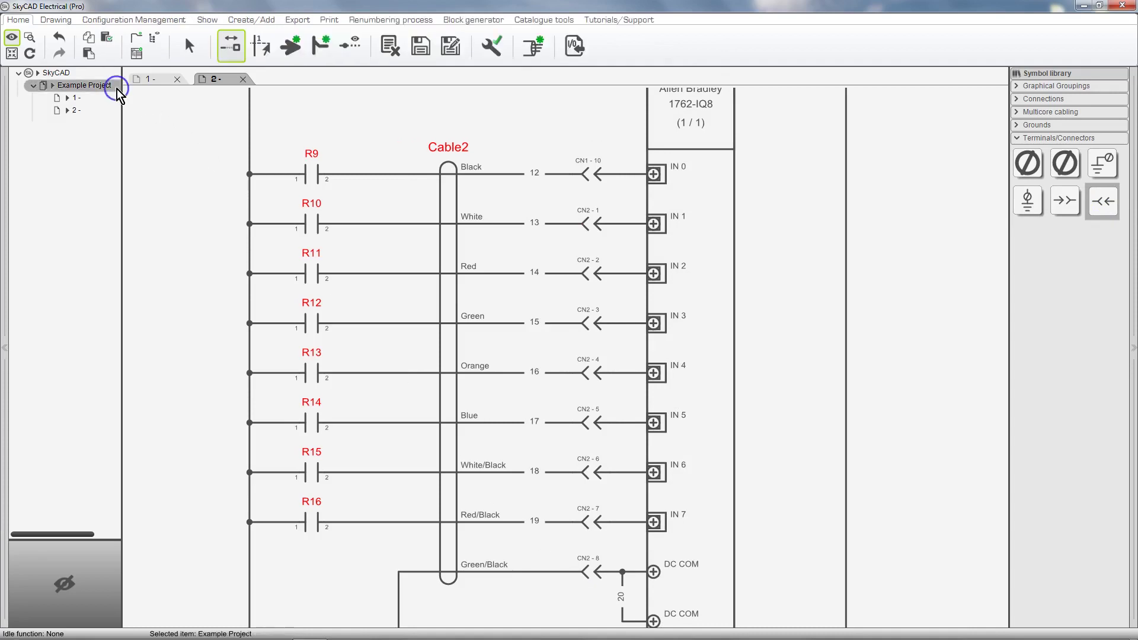
{"action": "left_click", "coordinate": [206, 20]}
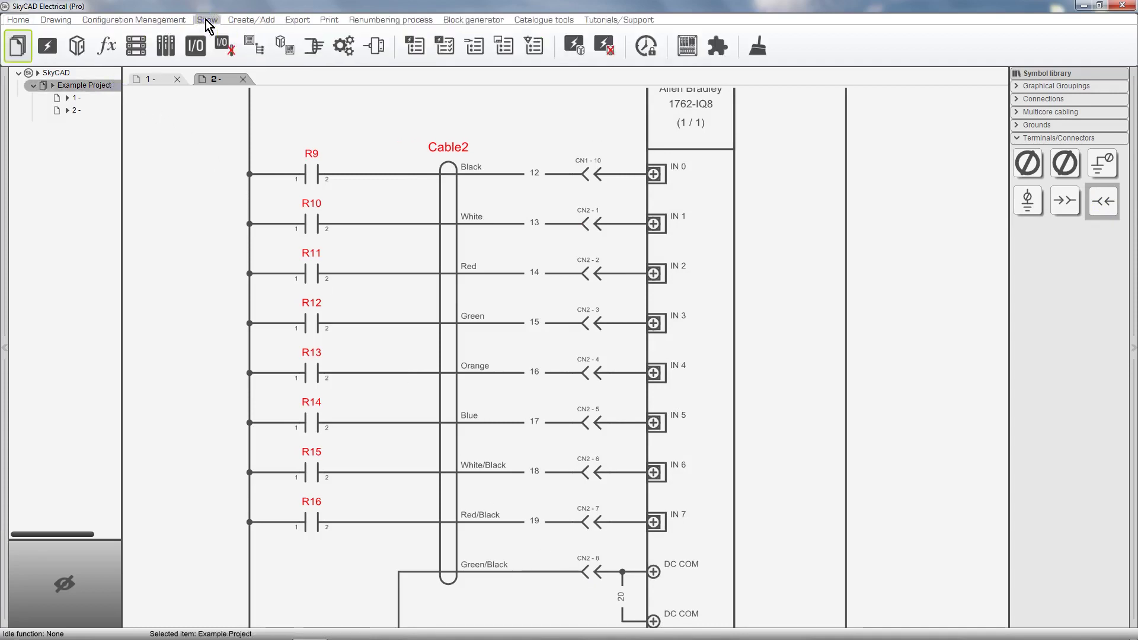
{"action": "left_click", "coordinate": [371, 55]}
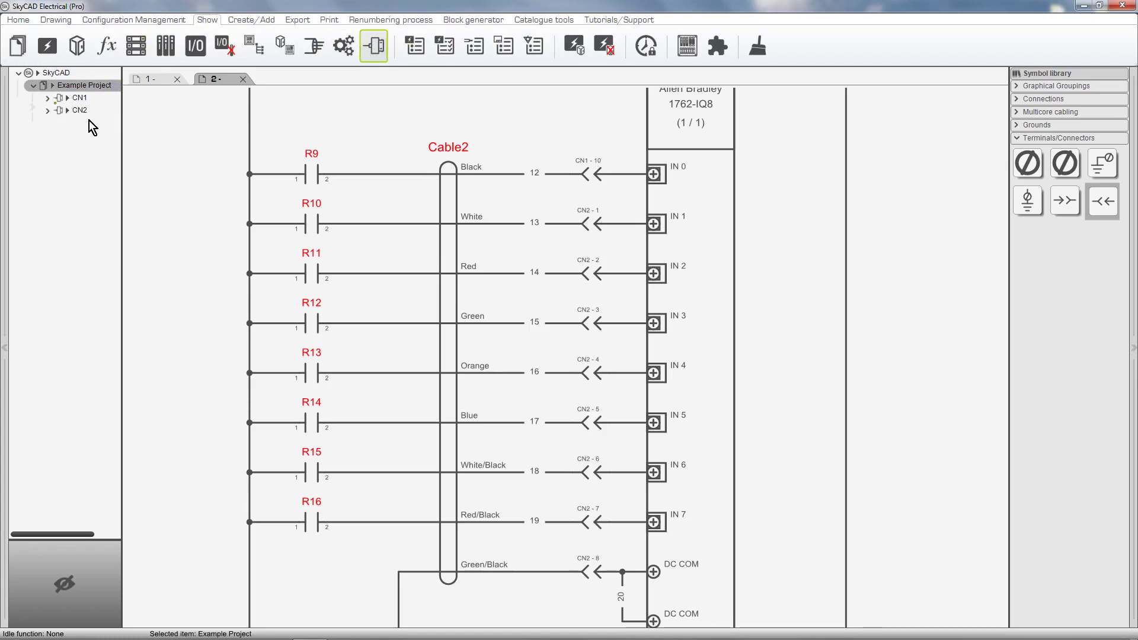
Examine the pin list and the properties of connector CN1 in the project tree
{"action": "left_click", "coordinate": [86, 98]}
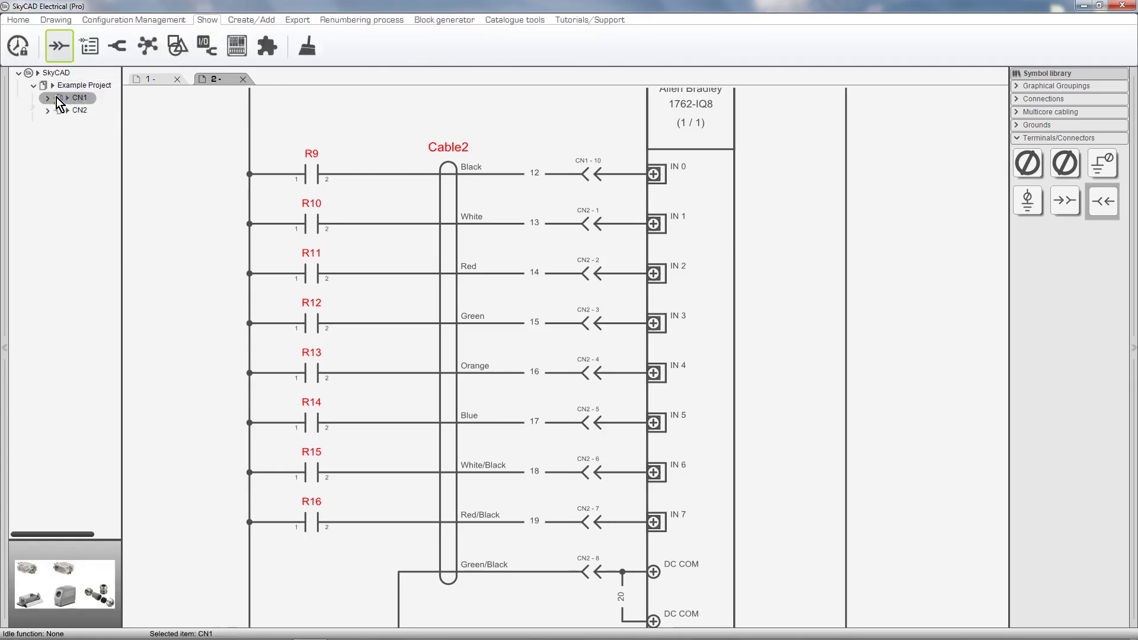
{"action": "left_click", "coordinate": [48, 98]}
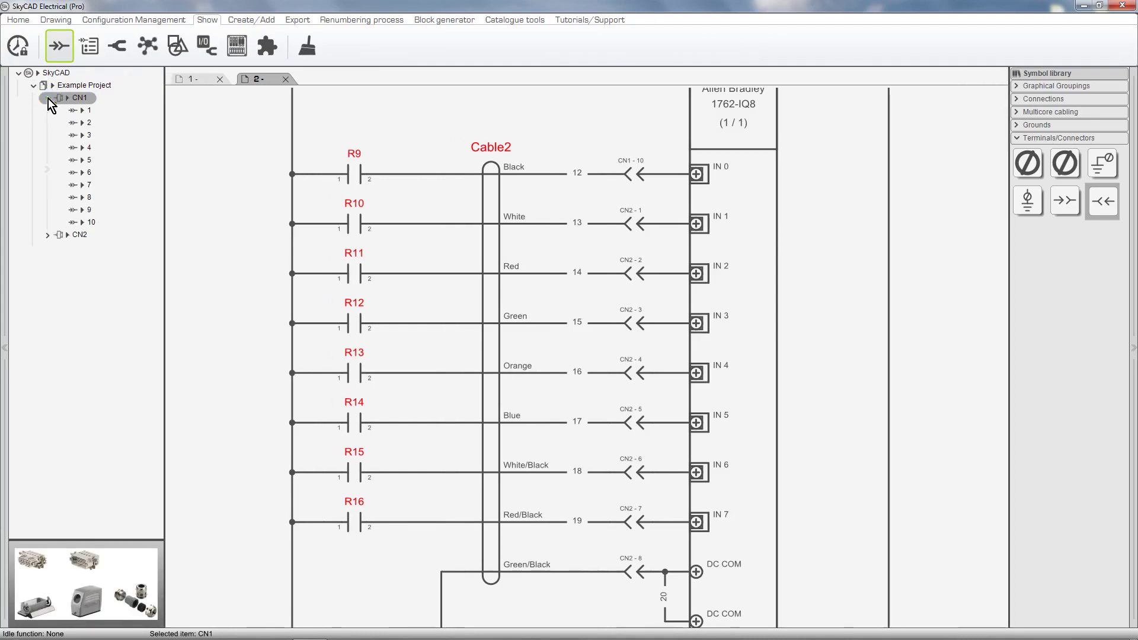
{"action": "left_click", "coordinate": [48, 98]}
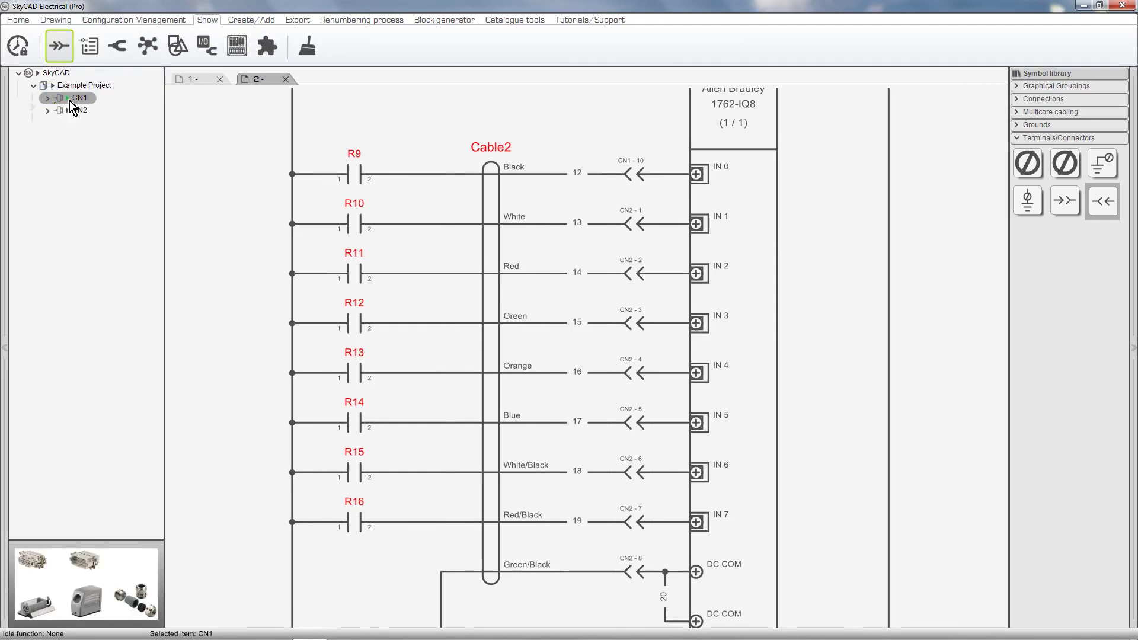
{"action": "left_click", "coordinate": [69, 98]}
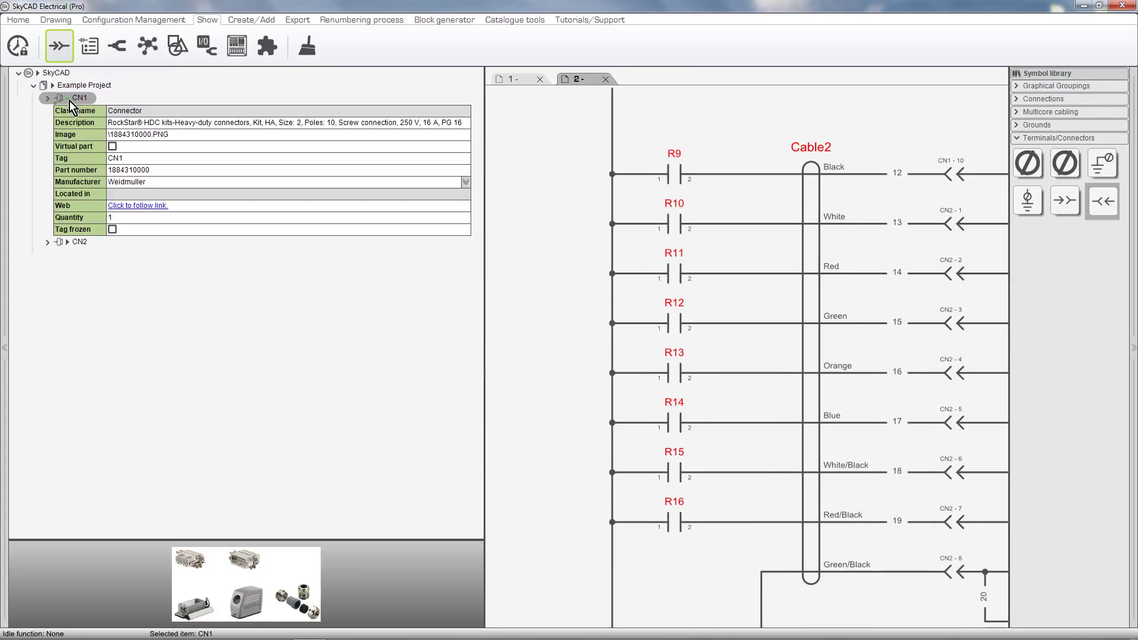
{"action": "left_click", "coordinate": [69, 99]}
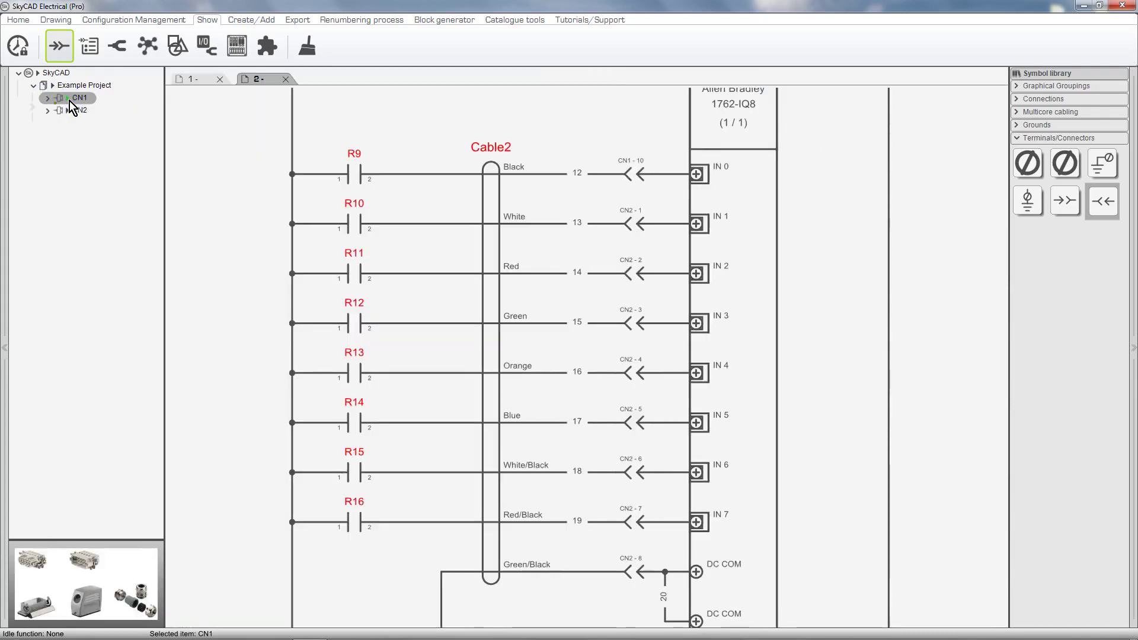
{"action": "left_click", "coordinate": [633, 224]}
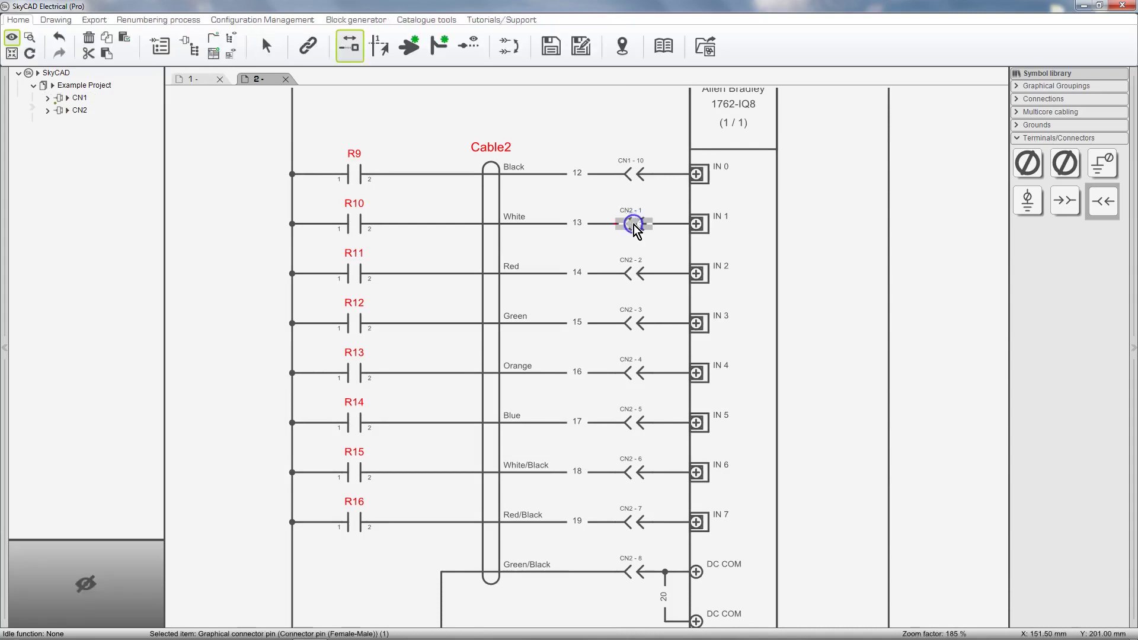
{"action": "left_click", "coordinate": [189, 53]}
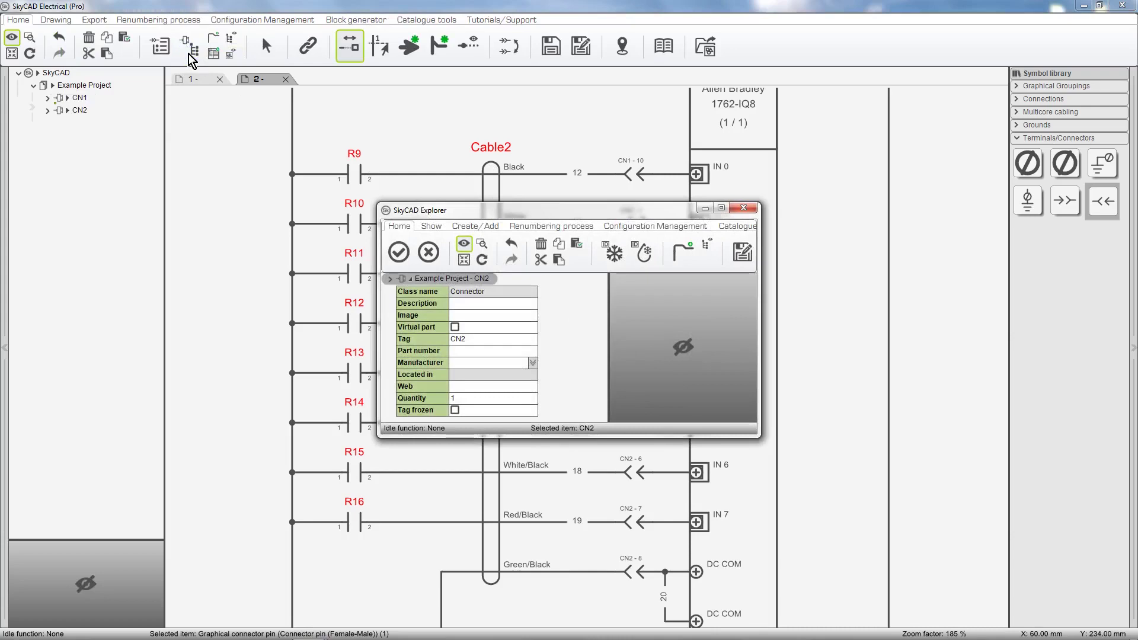
{"action": "left_click_drag", "start_coordinate": [758, 435], "coordinate": [906, 526]}
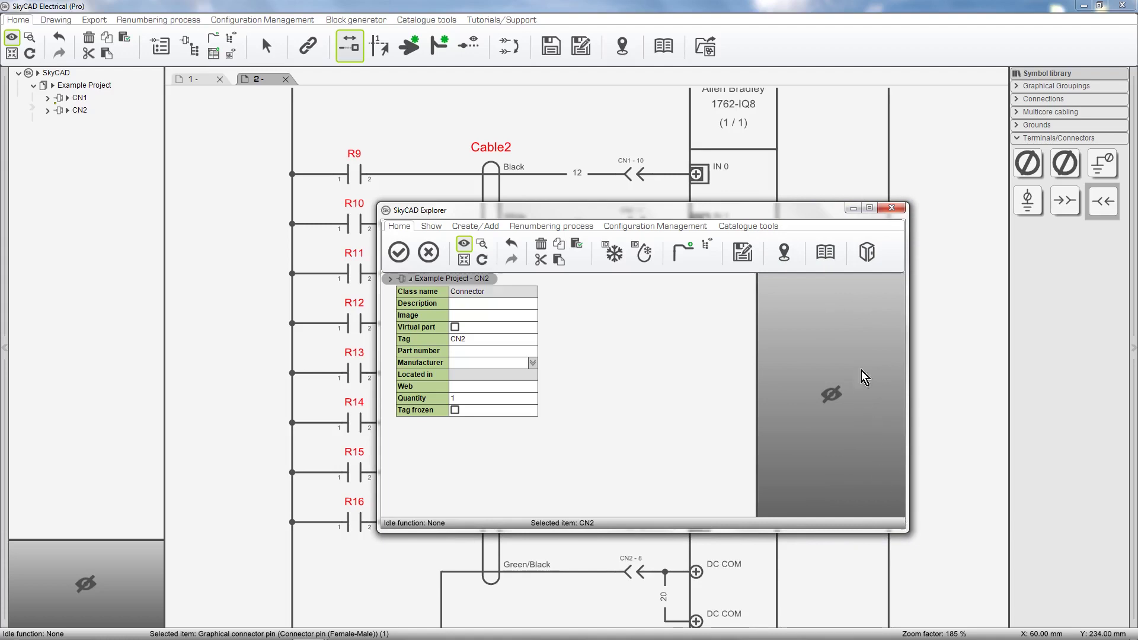
{"action": "left_click", "coordinate": [827, 260]}
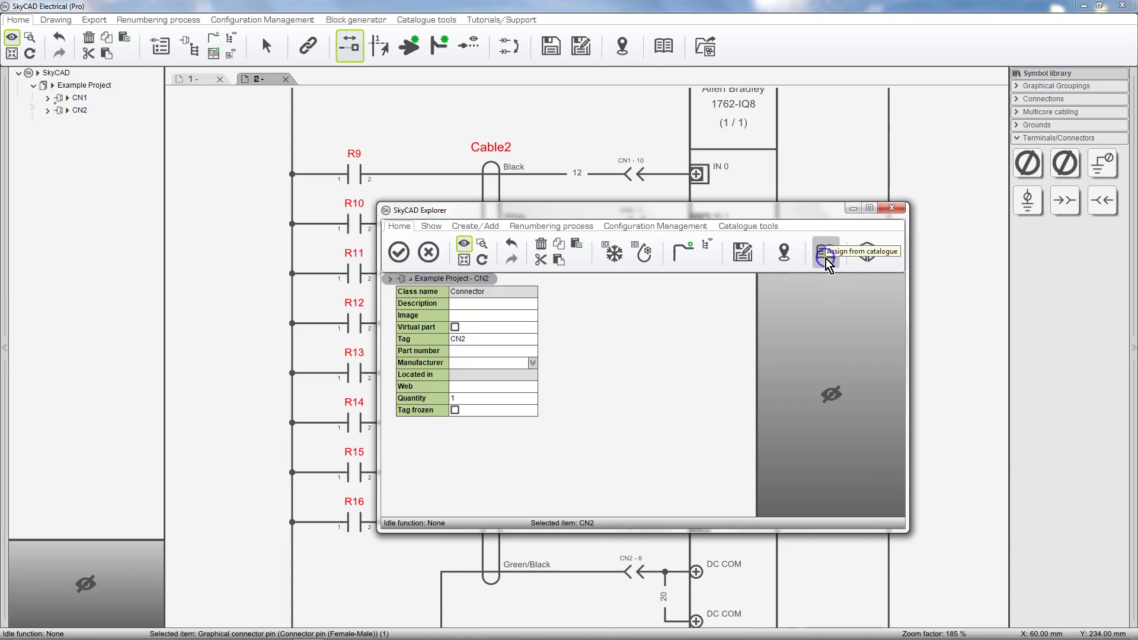
{"action": "left_click", "coordinate": [323, 302]}
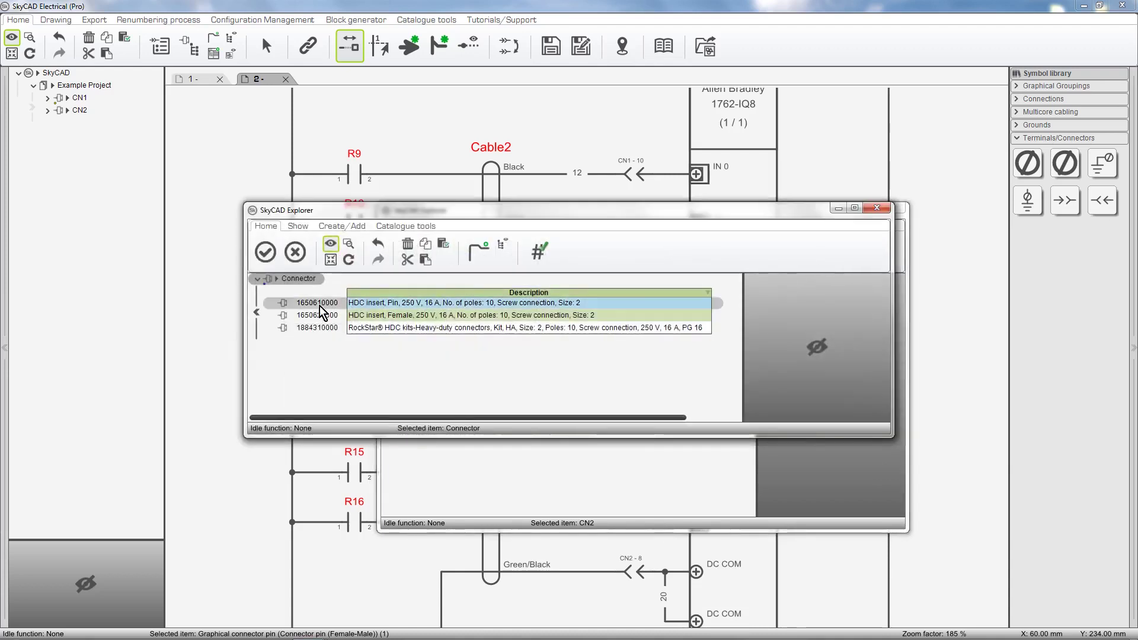
{"action": "left_click", "coordinate": [318, 315]}
{"action": "left_click", "coordinate": [319, 328]}
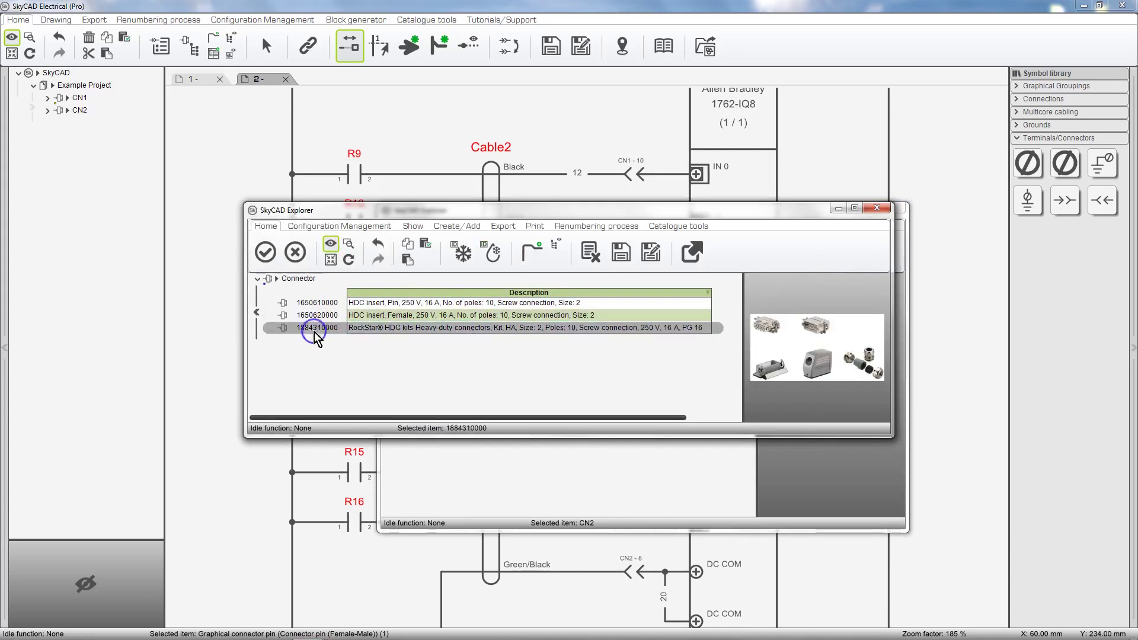
{"action": "left_click", "coordinate": [266, 260]}
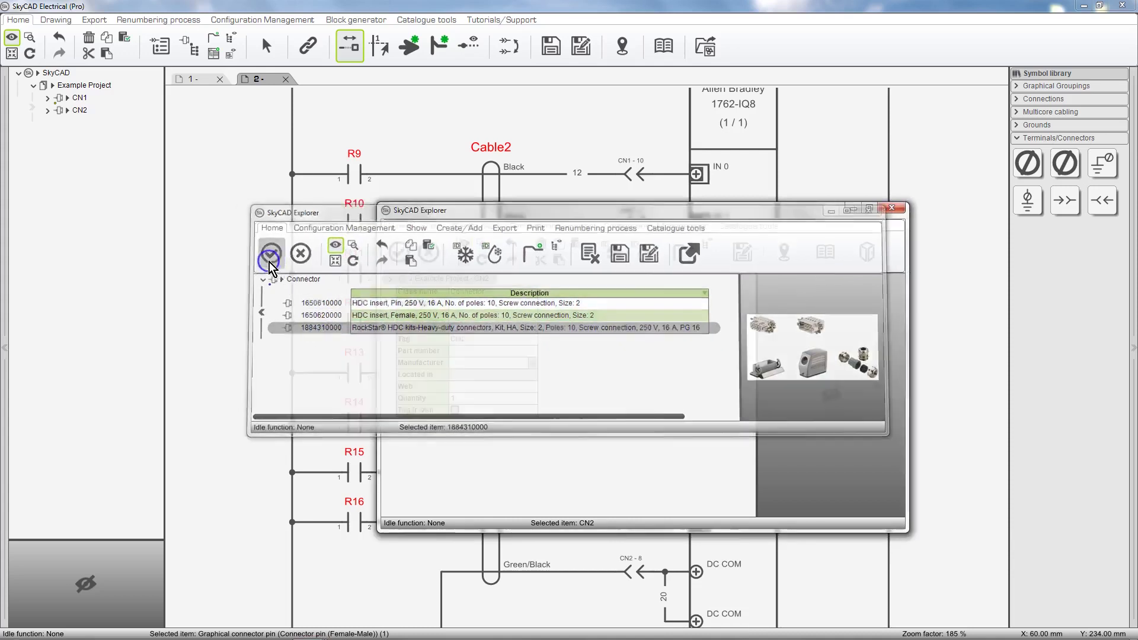
{"action": "left_click", "coordinate": [398, 261]}
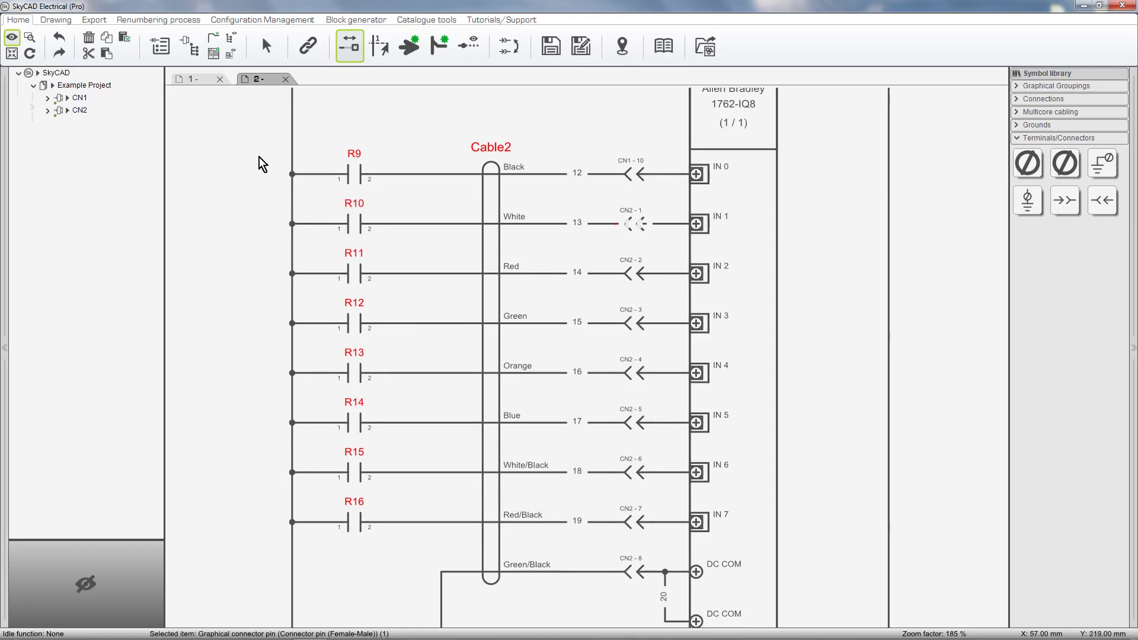
Open the connector table of CN2 and select the connector's entry above its pins
{"action": "left_click", "coordinate": [149, 58]}
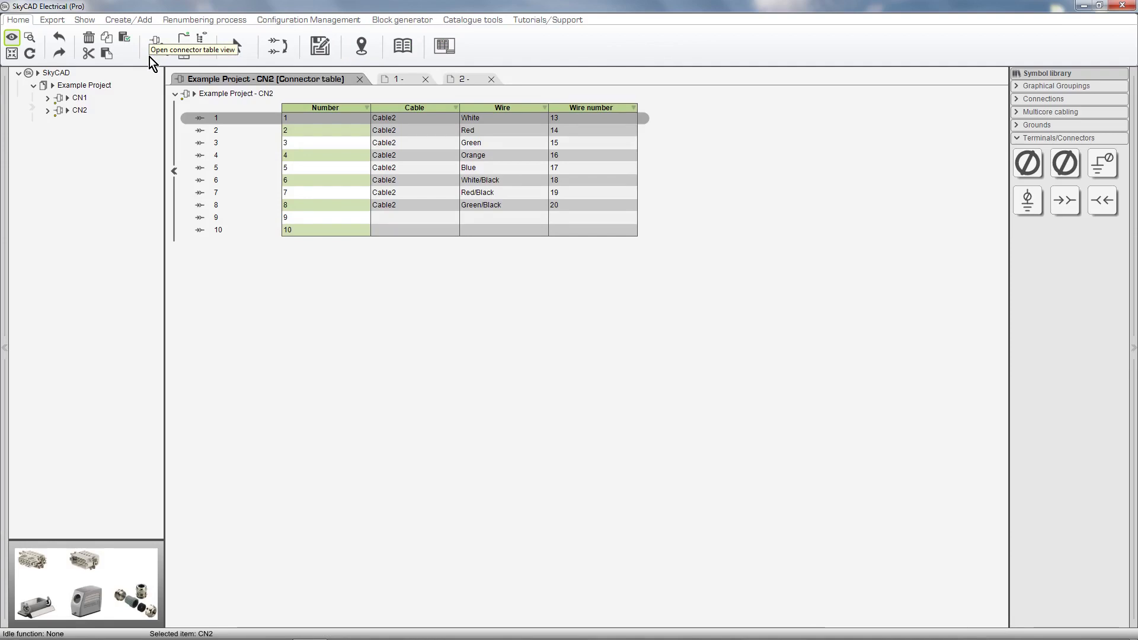
{"action": "left_click", "coordinate": [221, 96]}
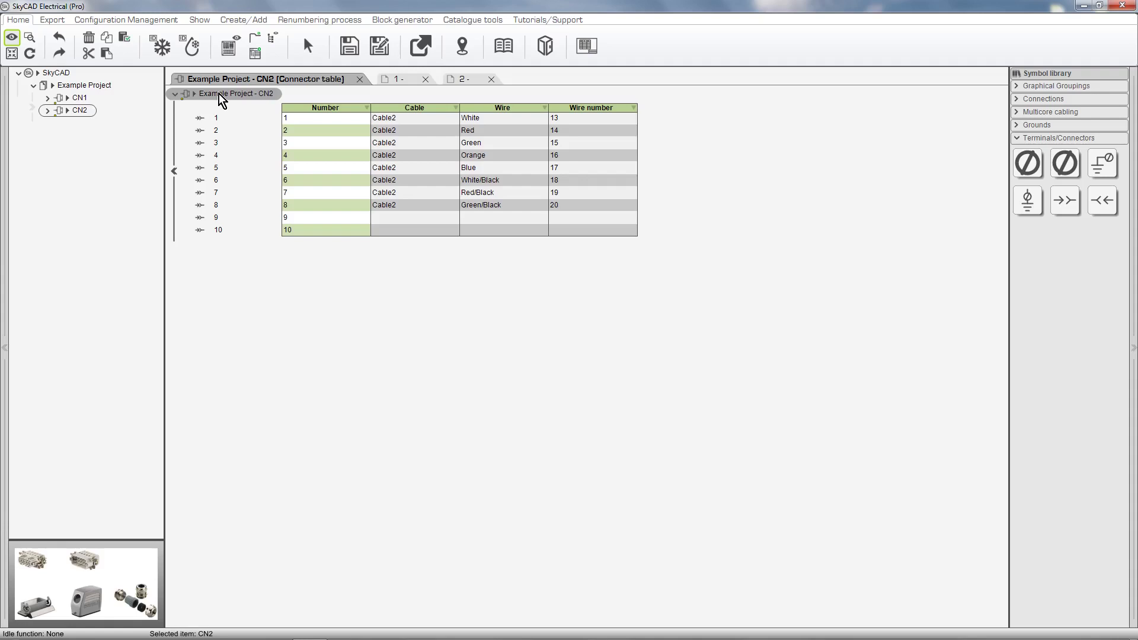
Swap pins 2 and 3 of CN2 in the connector table
{"action": "left_click", "coordinate": [219, 130]}
{"action": "left_click", "coordinate": [228, 144], "text": "ctrl"}
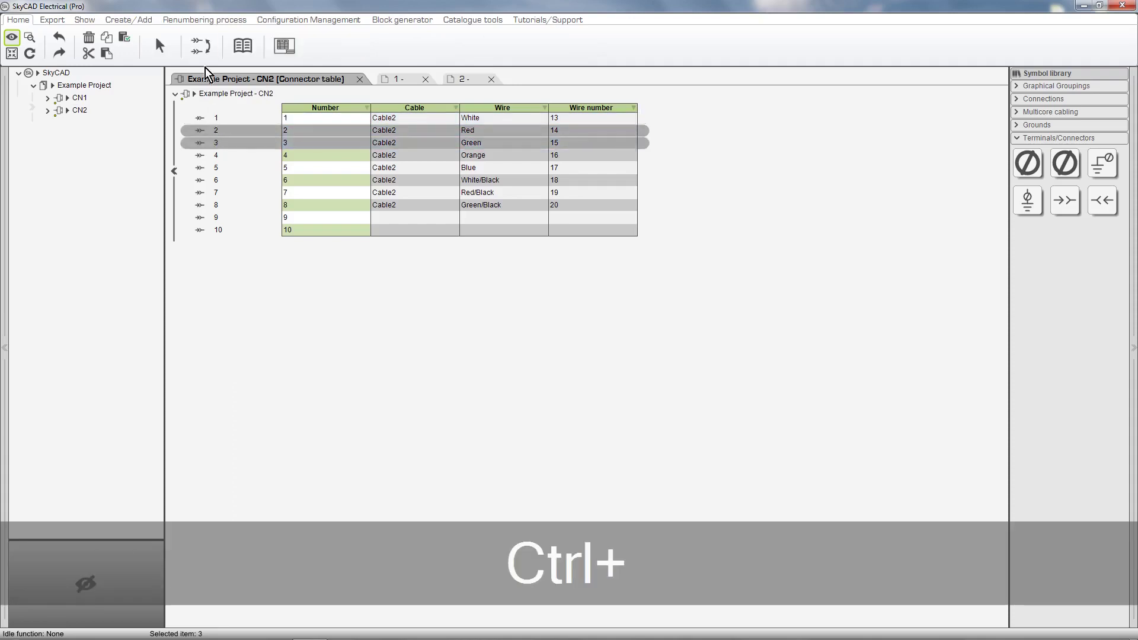
{"action": "left_click", "coordinate": [201, 47]}
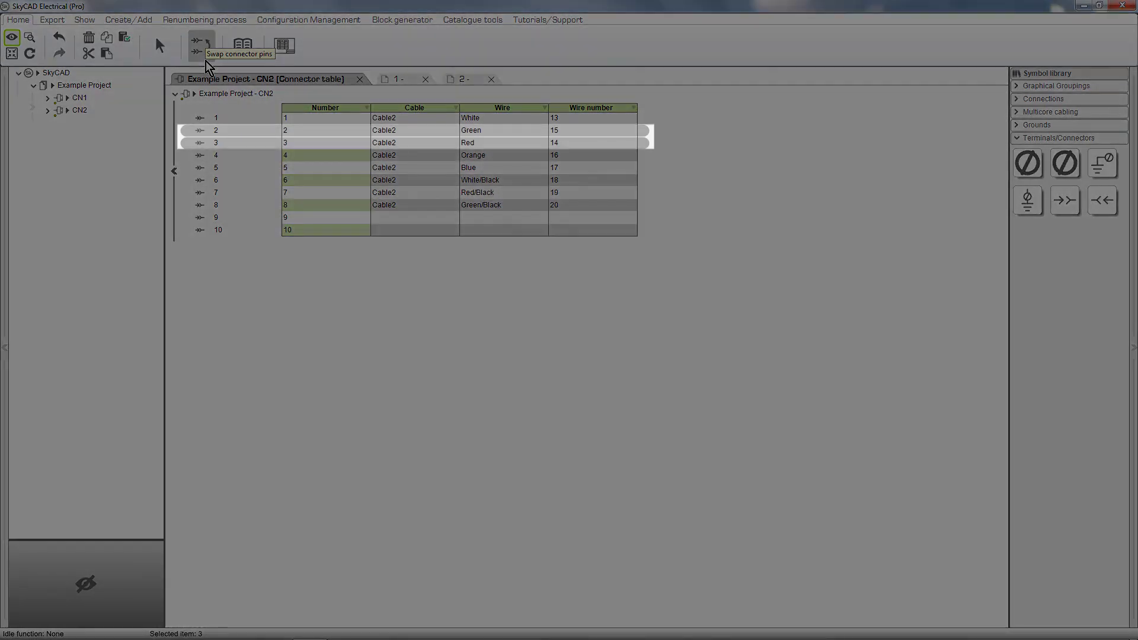
{"action": "left_click", "coordinate": [206, 60]}
{"action": "left_click", "coordinate": [206, 60]}
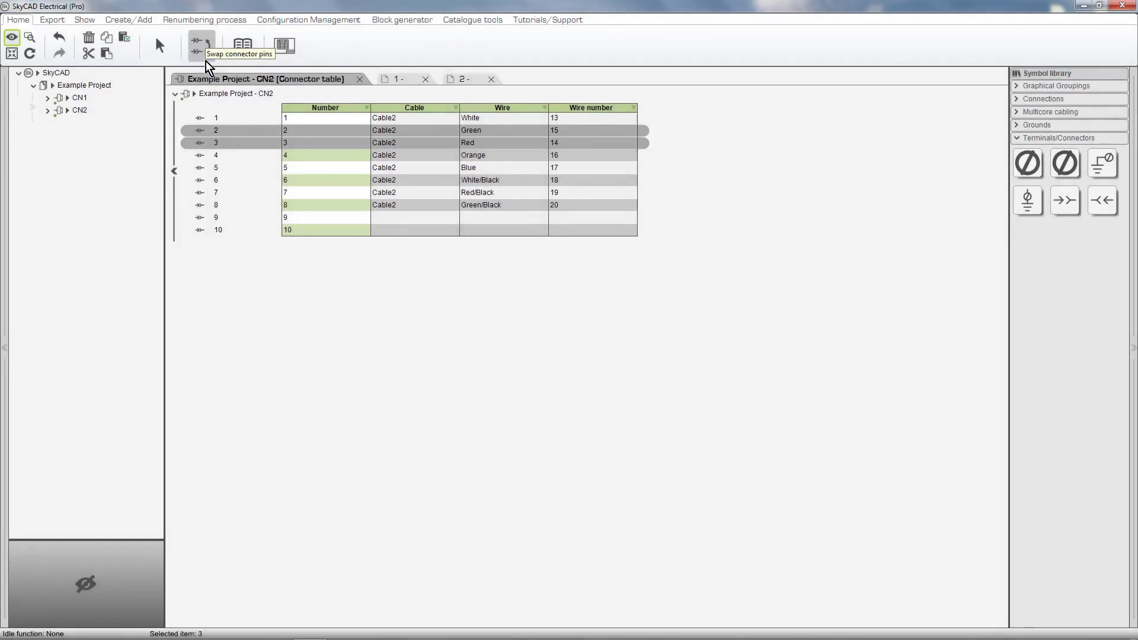
Swap pin 6 of CN2 with pin 4, chosen from the connector's pin list
{"action": "left_click", "coordinate": [223, 179]}
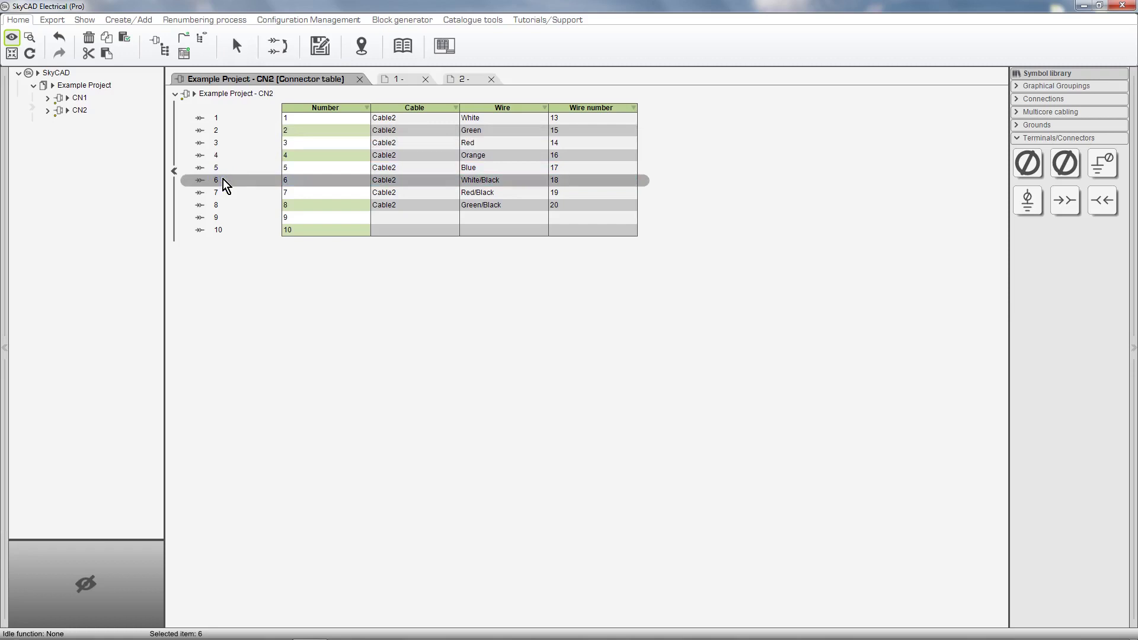
{"action": "left_click", "coordinate": [280, 53]}
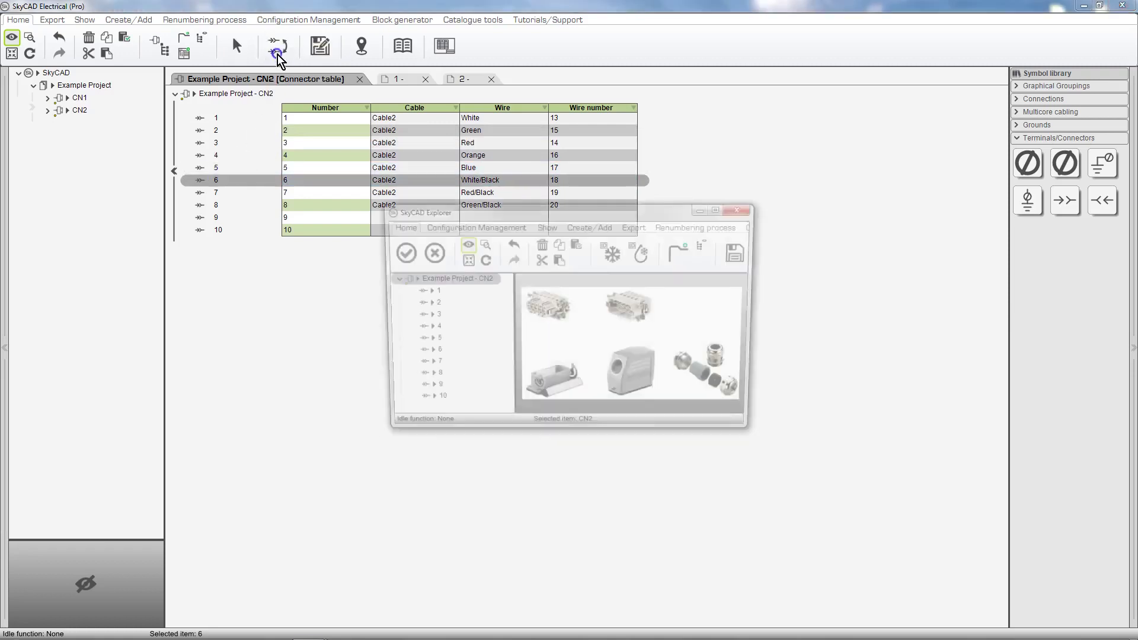
{"action": "left_click", "coordinate": [445, 332]}
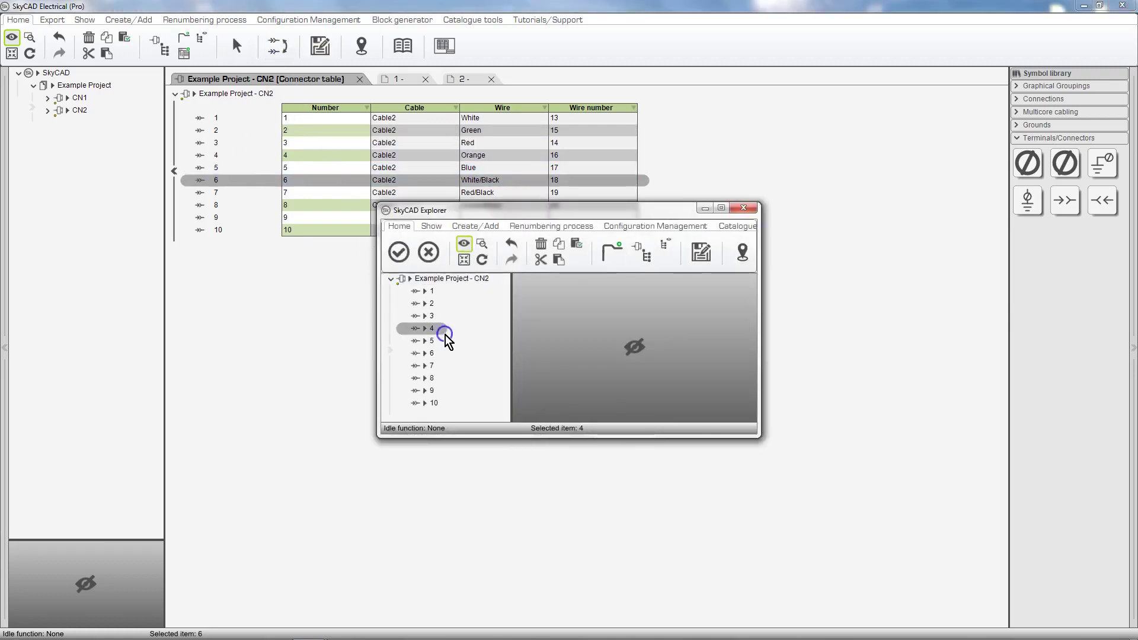
{"action": "left_click", "coordinate": [399, 252]}
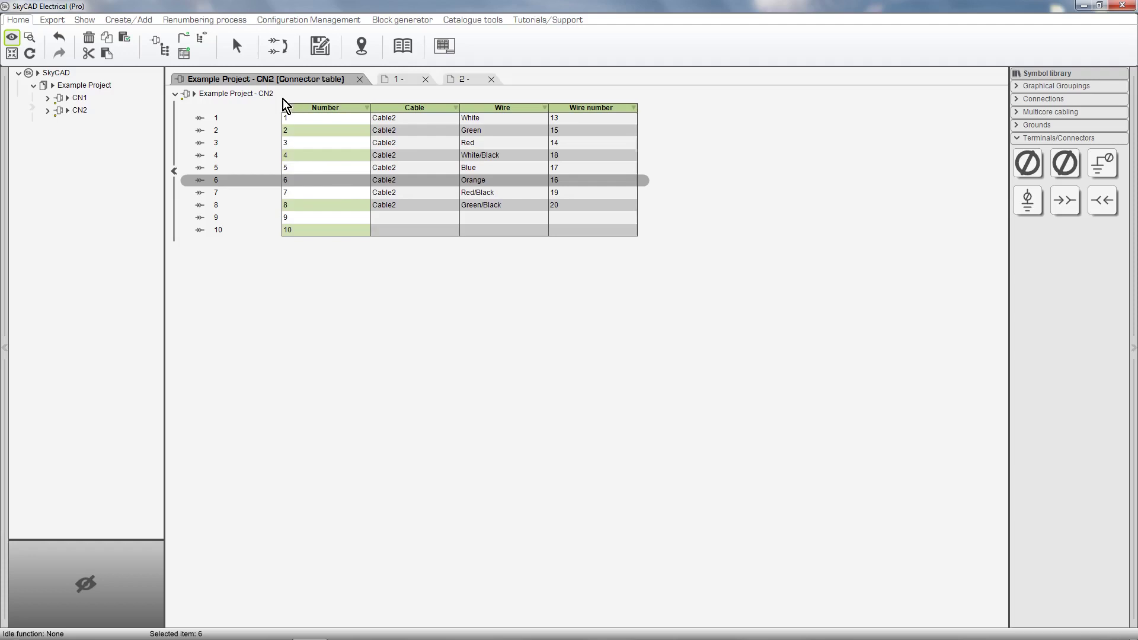
Insert the CN2 connector table on sheet 2, in the empty area beside the wiring
{"action": "left_click", "coordinate": [262, 94]}
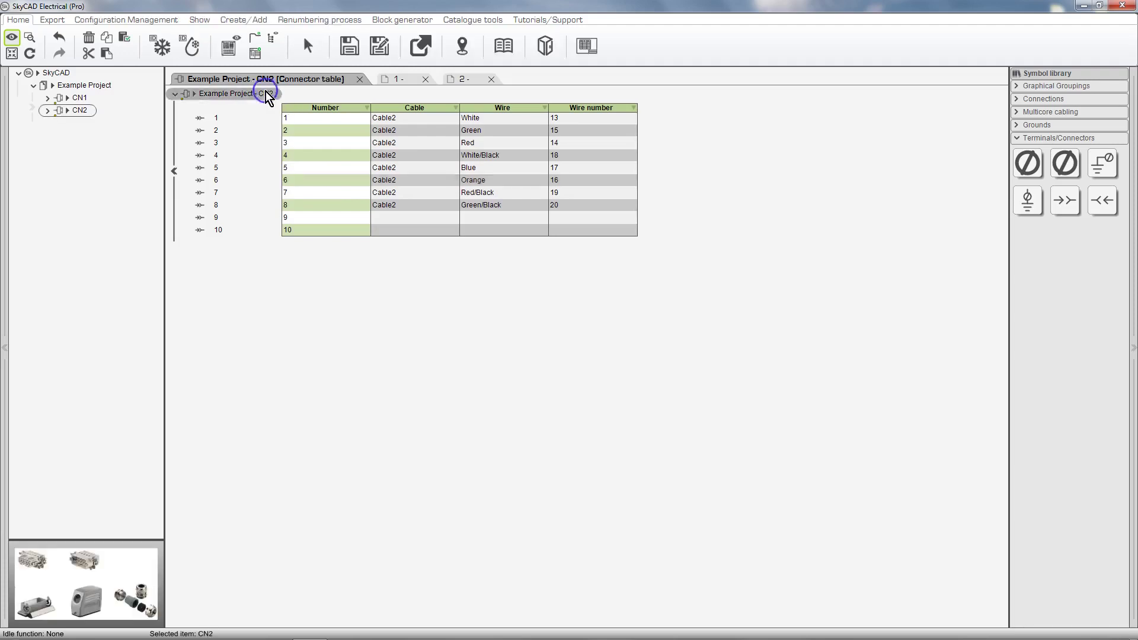
{"action": "left_click", "coordinate": [582, 52]}
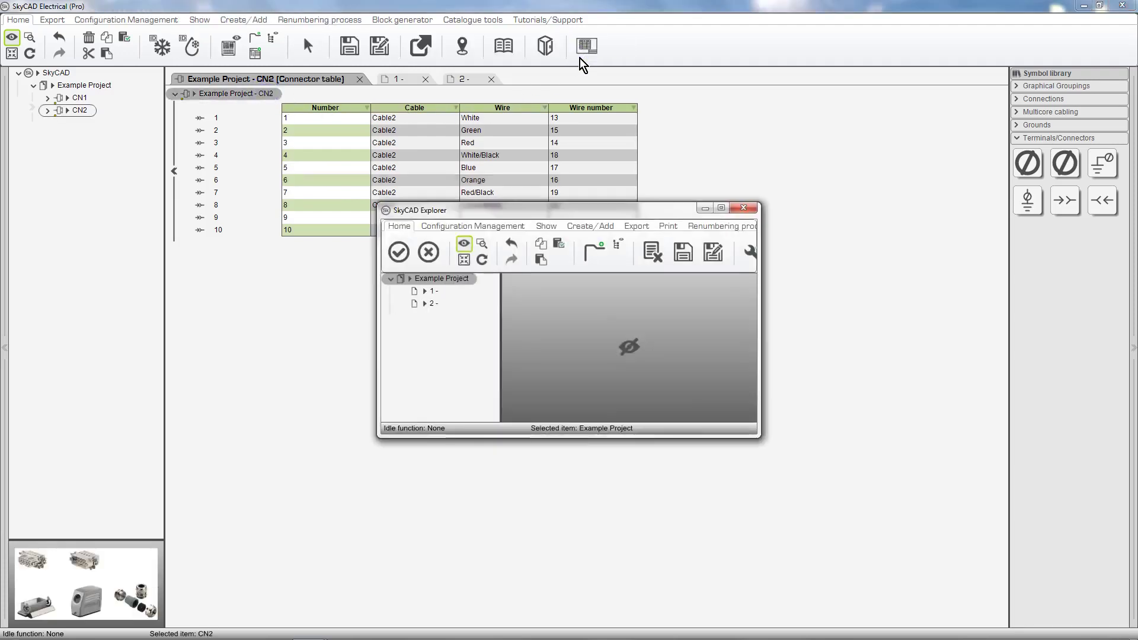
{"action": "left_click", "coordinate": [433, 303]}
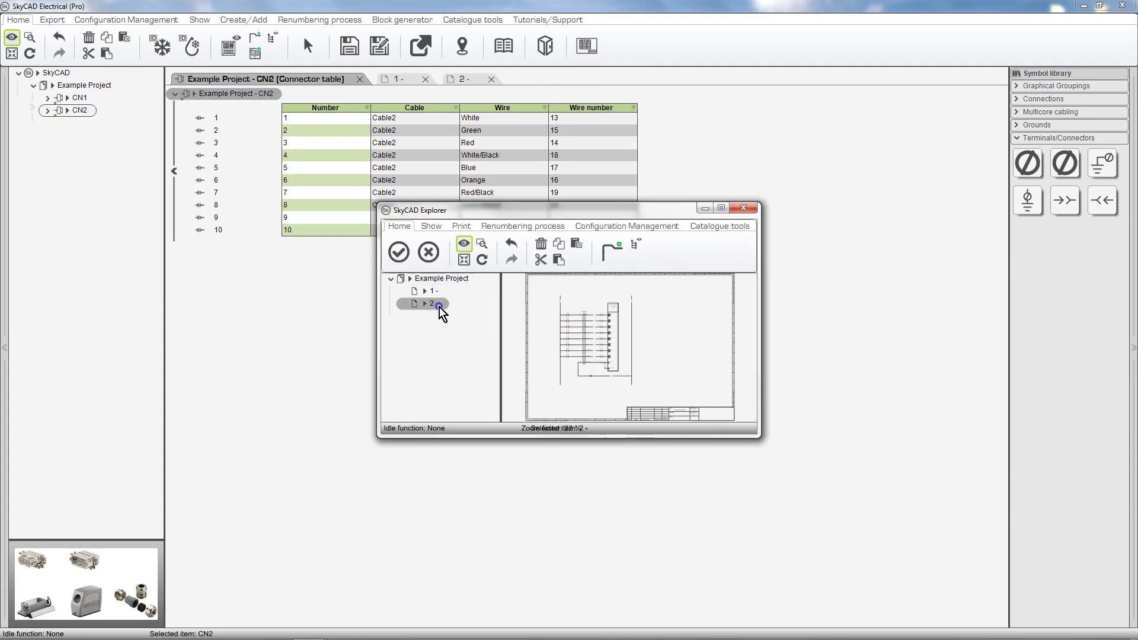
{"action": "left_click", "coordinate": [406, 261]}
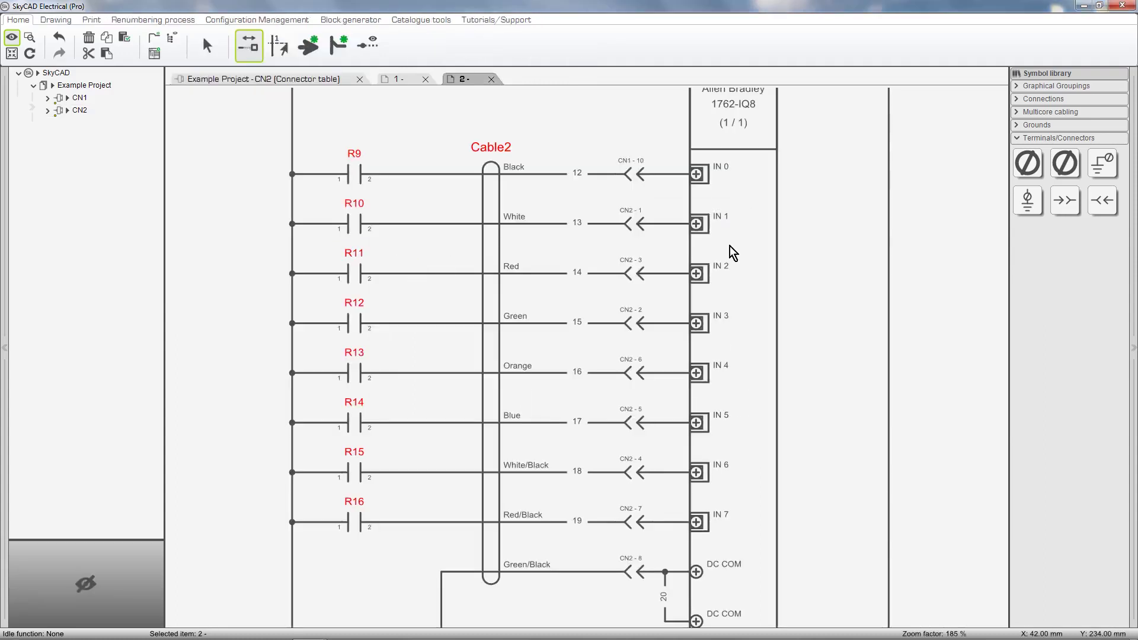
{"action": "scroll", "coordinate": [910, 189], "scroll_direction": "down", "scroll_amount": 3}
{"action": "middle_click_drag", "start_coordinate": [911, 188], "coordinate": [745, 221]}
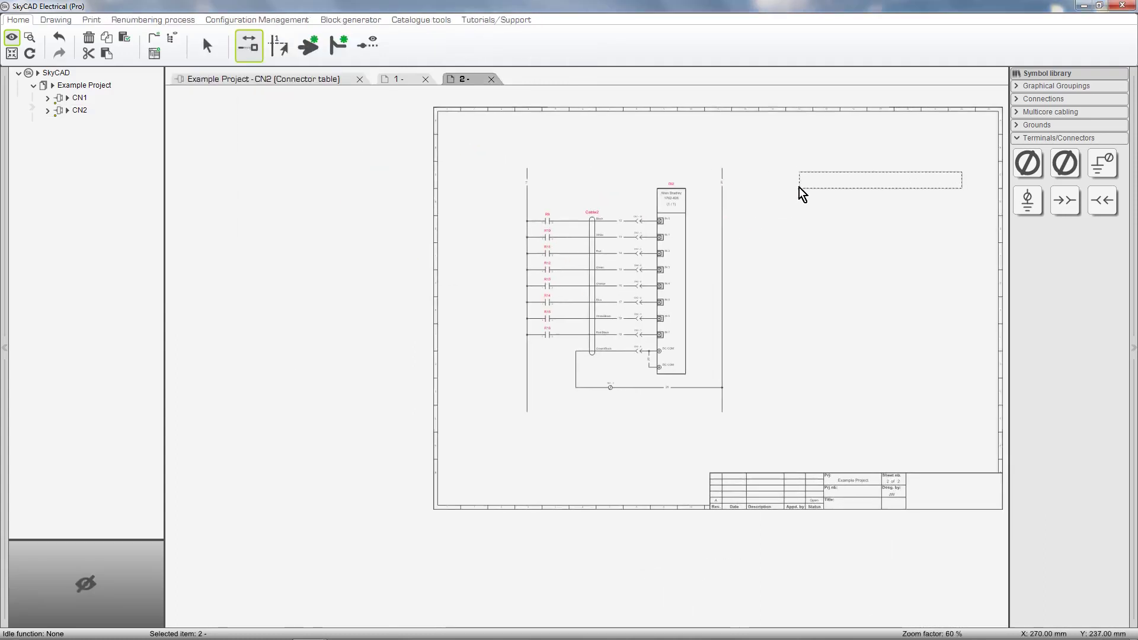
{"action": "left_click", "coordinate": [773, 190]}
{"action": "scroll", "coordinate": [889, 255], "scroll_direction": "up", "scroll_amount": 3}
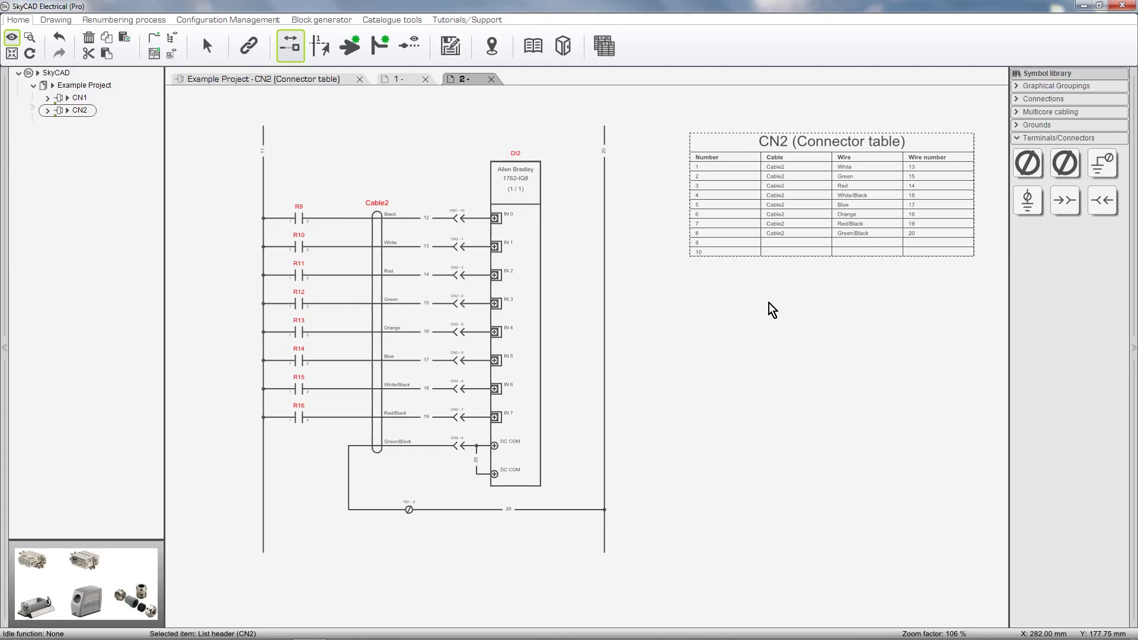
Swap the CN2 connector pins on the Green and Orange wires directly in the sheet 2 drawing
{"action": "scroll", "coordinate": [422, 318], "scroll_direction": "up", "scroll_amount": 5}
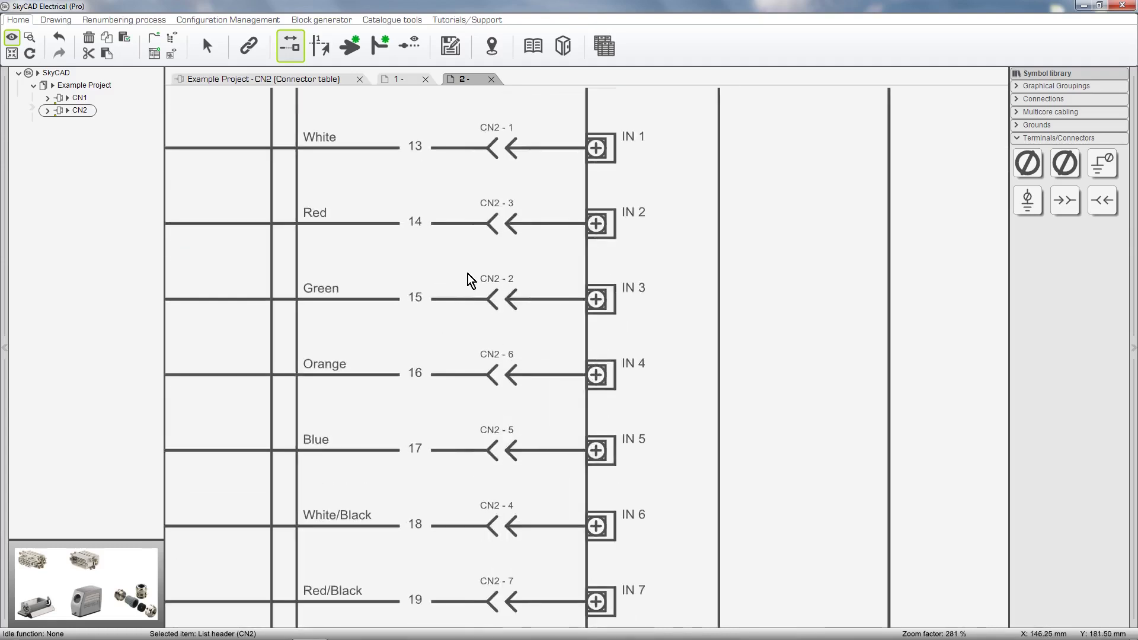
{"action": "left_click_drag", "start_coordinate": [471, 281], "coordinate": [543, 409]}
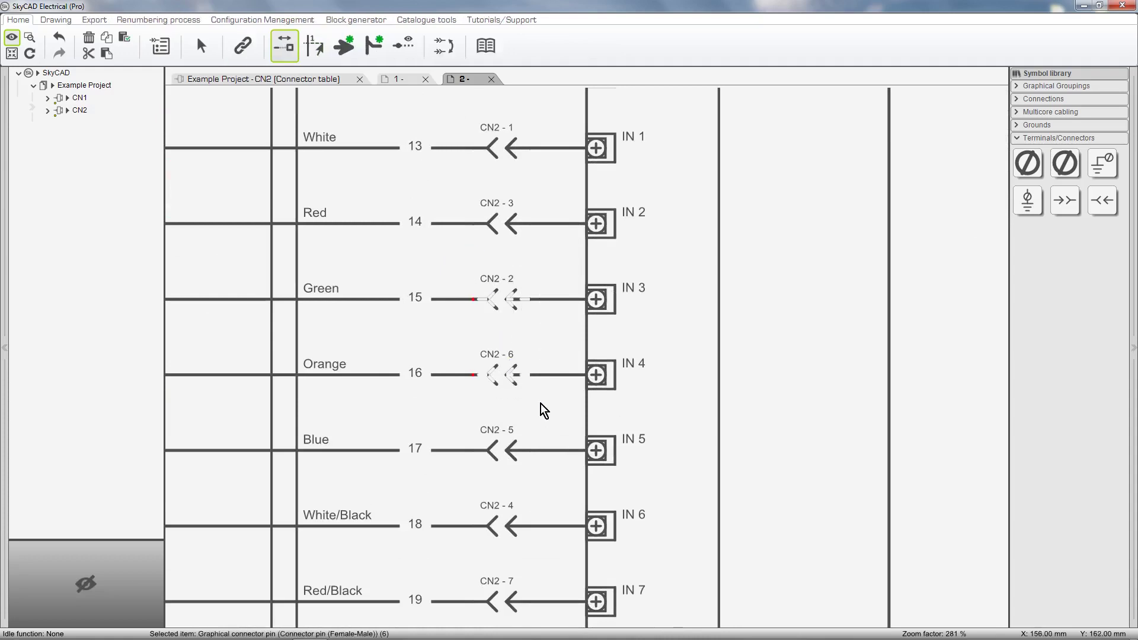
{"action": "left_click", "coordinate": [445, 43]}
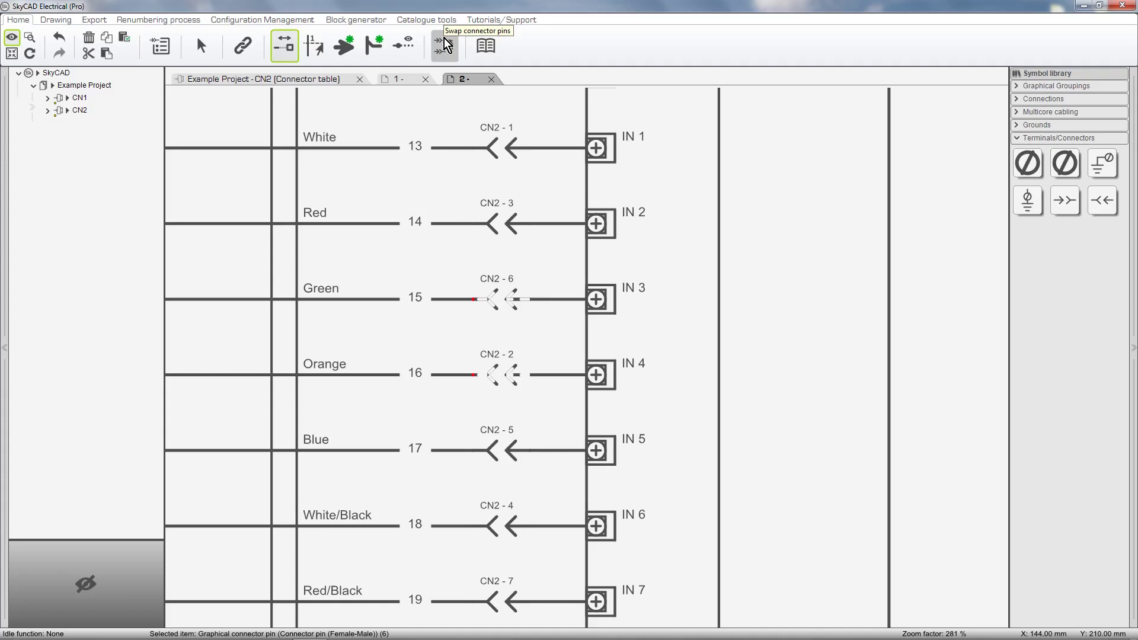
Renumber the connector pins of CN2 in sequence and clear the selection
{"action": "left_click", "coordinate": [184, 20]}
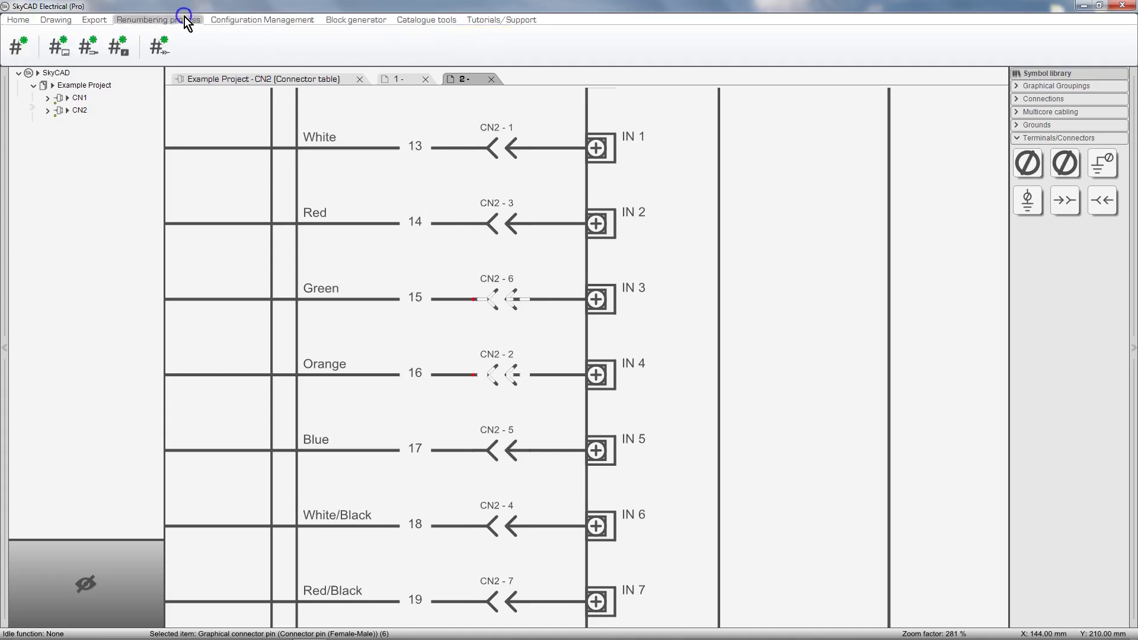
{"action": "left_click", "coordinate": [159, 46]}
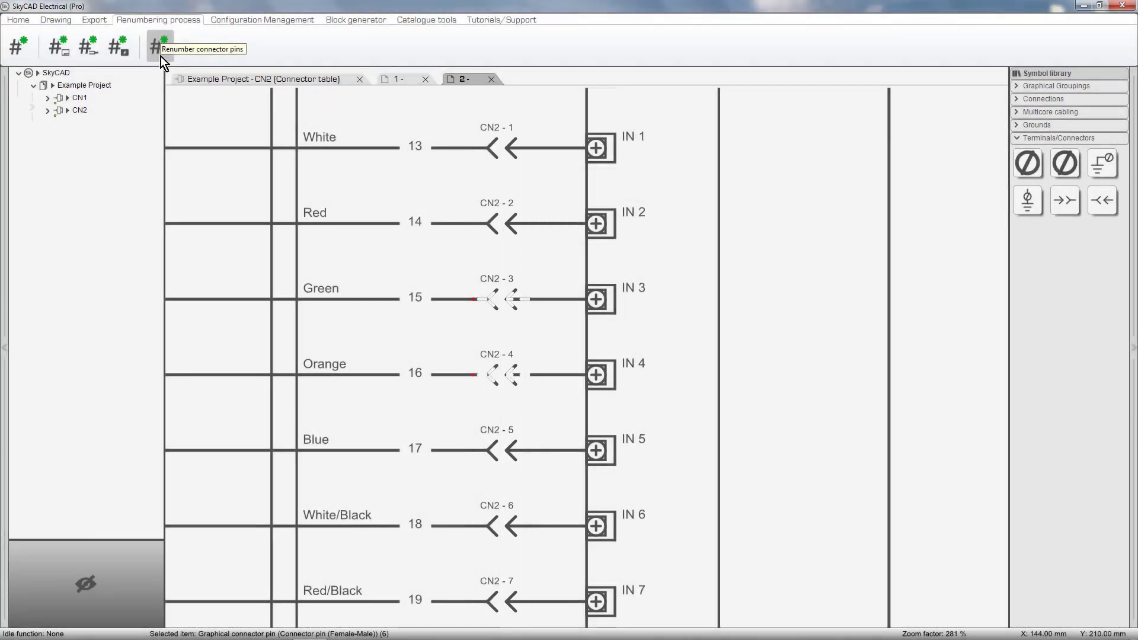
{"action": "left_click", "coordinate": [371, 173]}
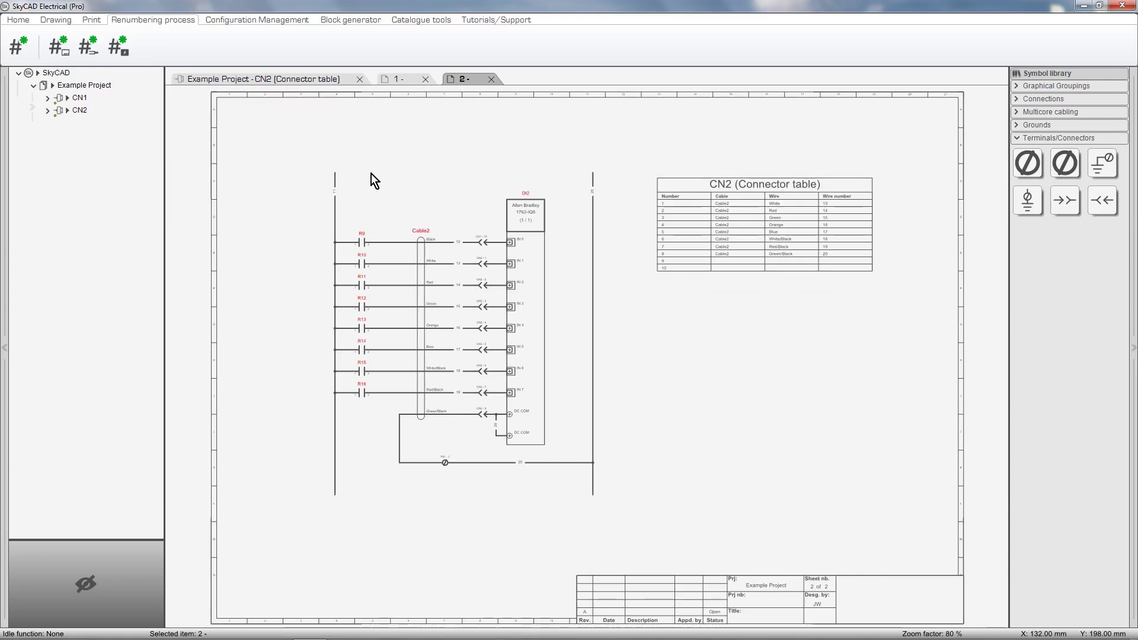
Show the layouts under connector CN2 in the project tree and select CN2 layout
{"action": "left_click", "coordinate": [85, 115]}
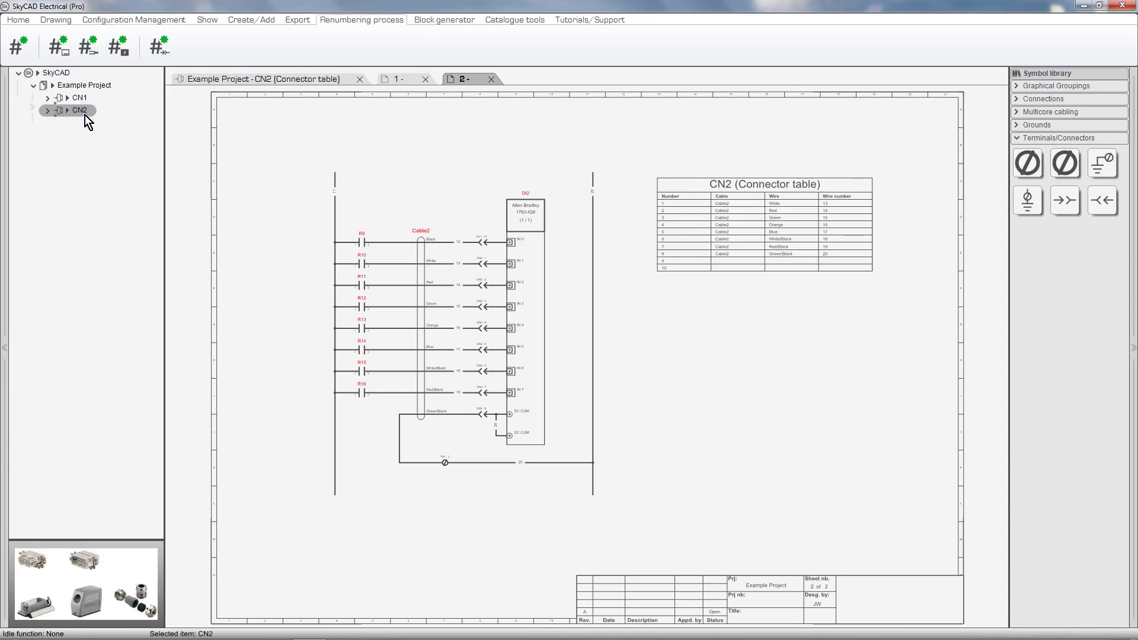
{"action": "left_click", "coordinate": [213, 20]}
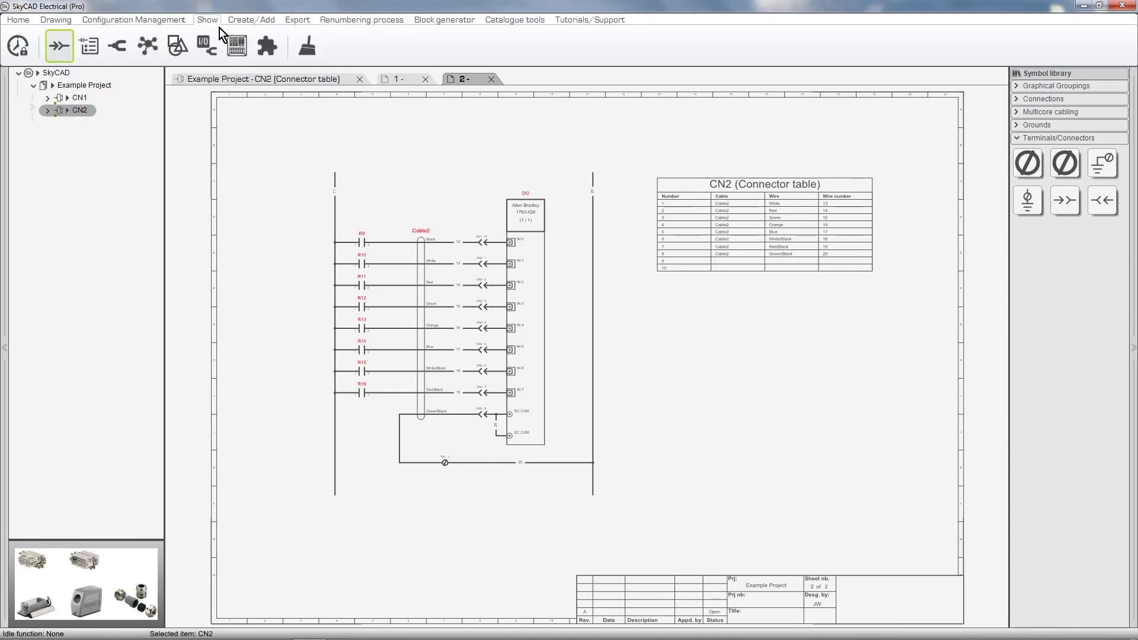
{"action": "left_click", "coordinate": [235, 51]}
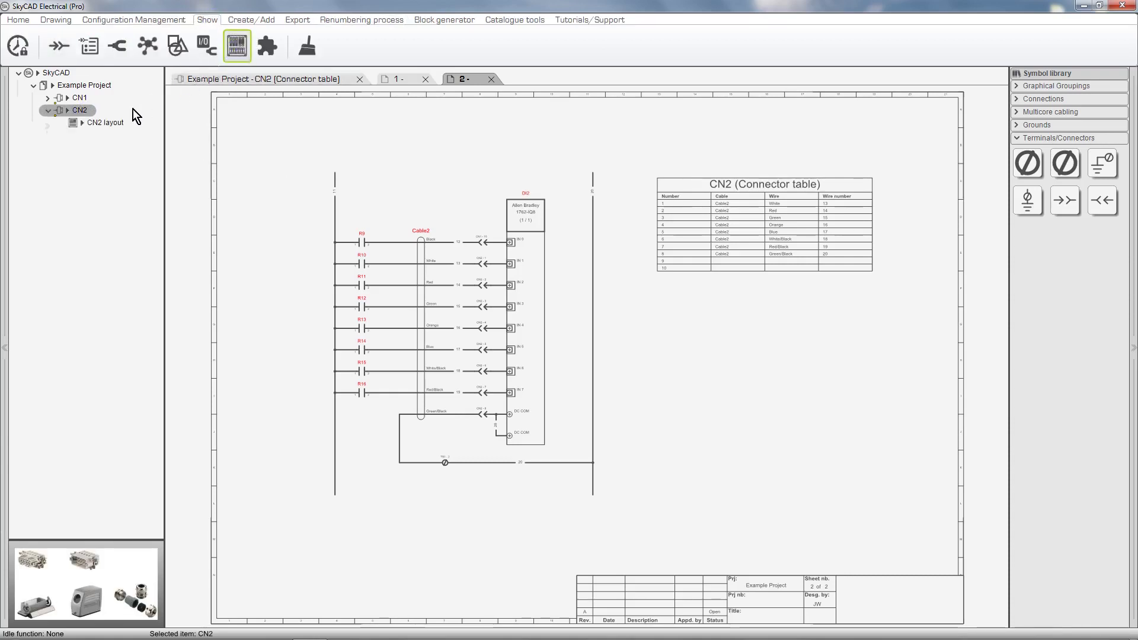
{"action": "left_click", "coordinate": [116, 123]}
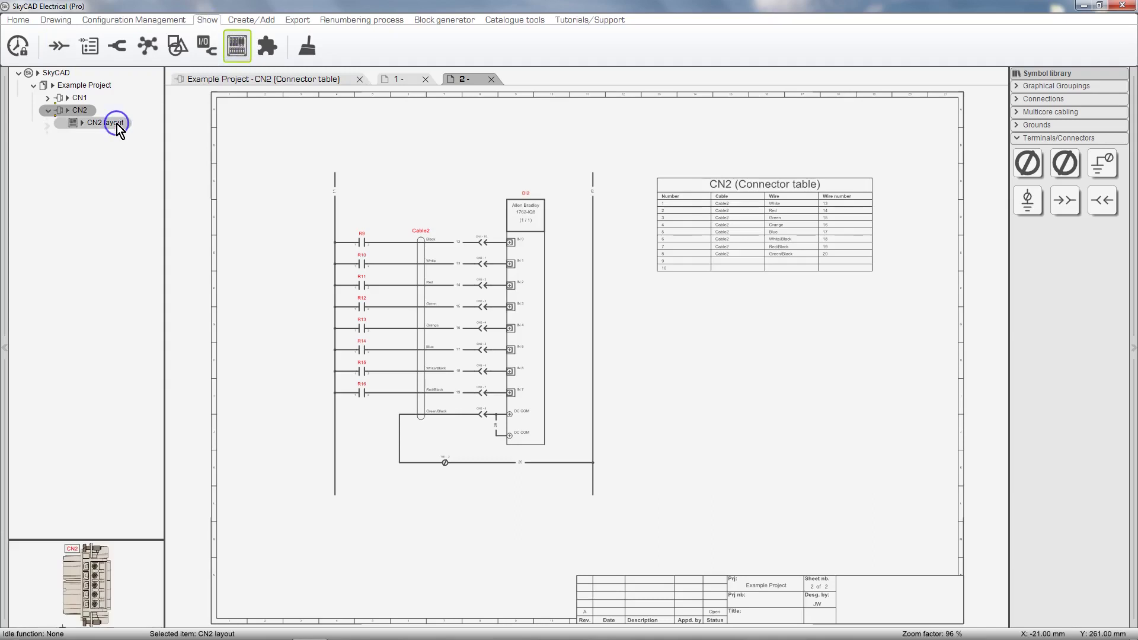
Insert the CN2 layout representation on sheet 2, just below the CN2 connector table
{"action": "left_click", "coordinate": [23, 20]}
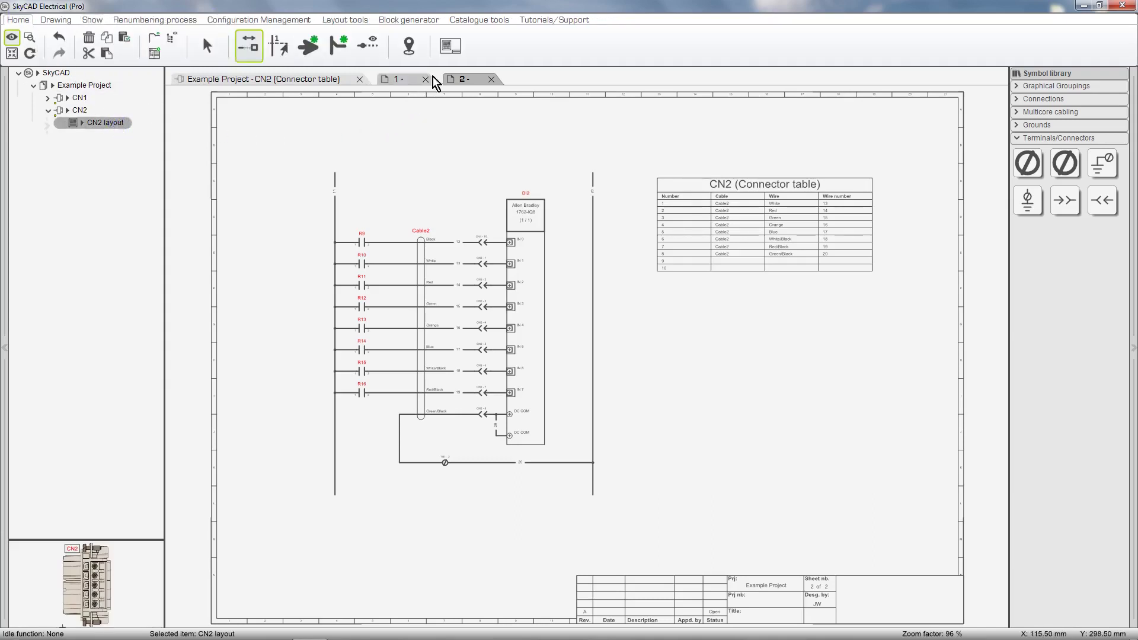
{"action": "left_click", "coordinate": [455, 55]}
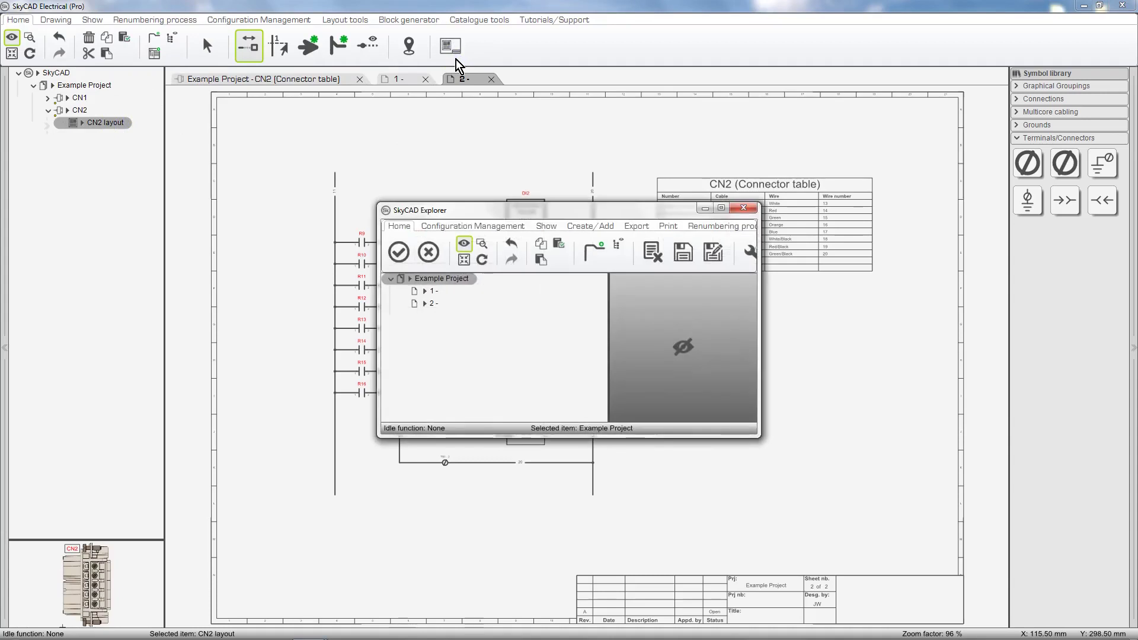
{"action": "left_click", "coordinate": [433, 304]}
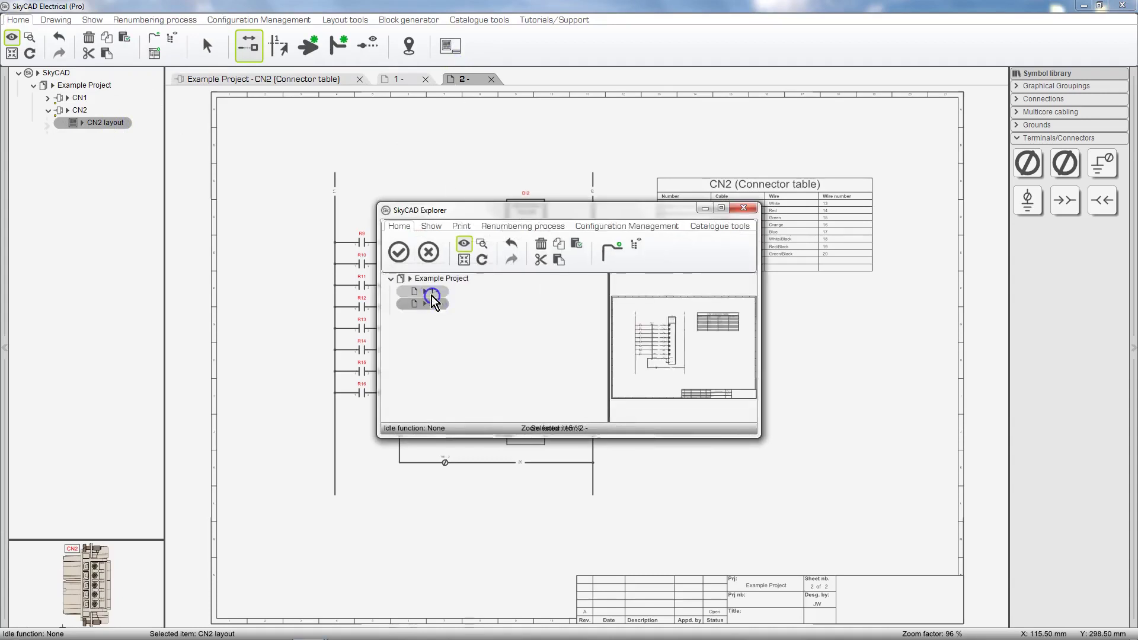
{"action": "left_click", "coordinate": [401, 256]}
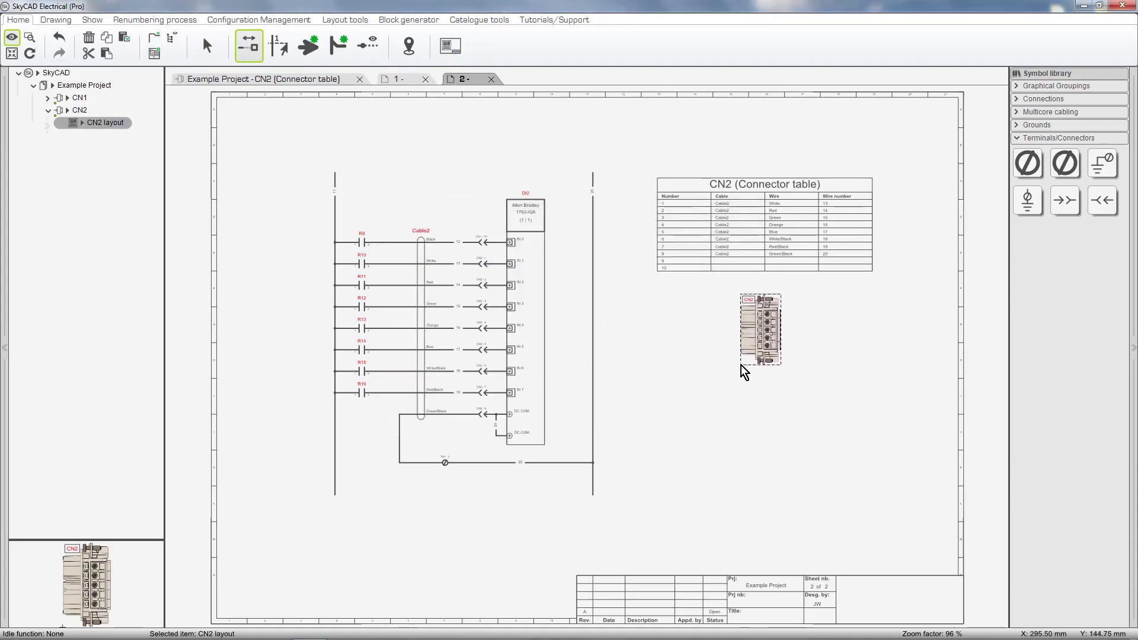
{"action": "left_click", "coordinate": [744, 396]}
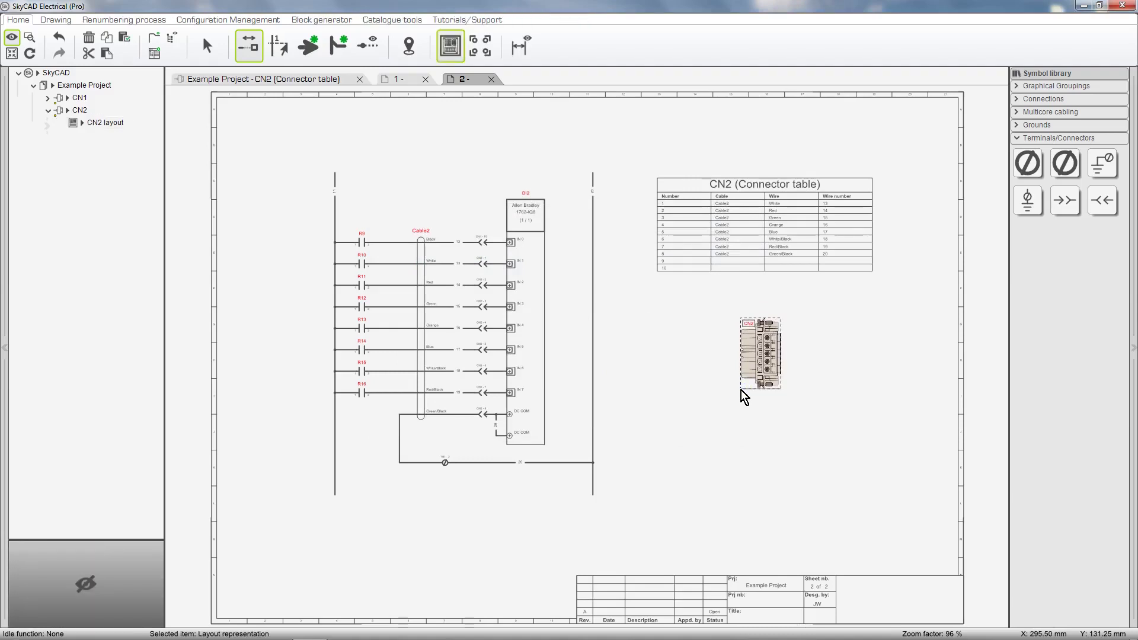
Enlarge the CN2 layout representation on sheet 2 with the mouse-scroll scaling function
{"action": "left_click", "coordinate": [56, 20]}
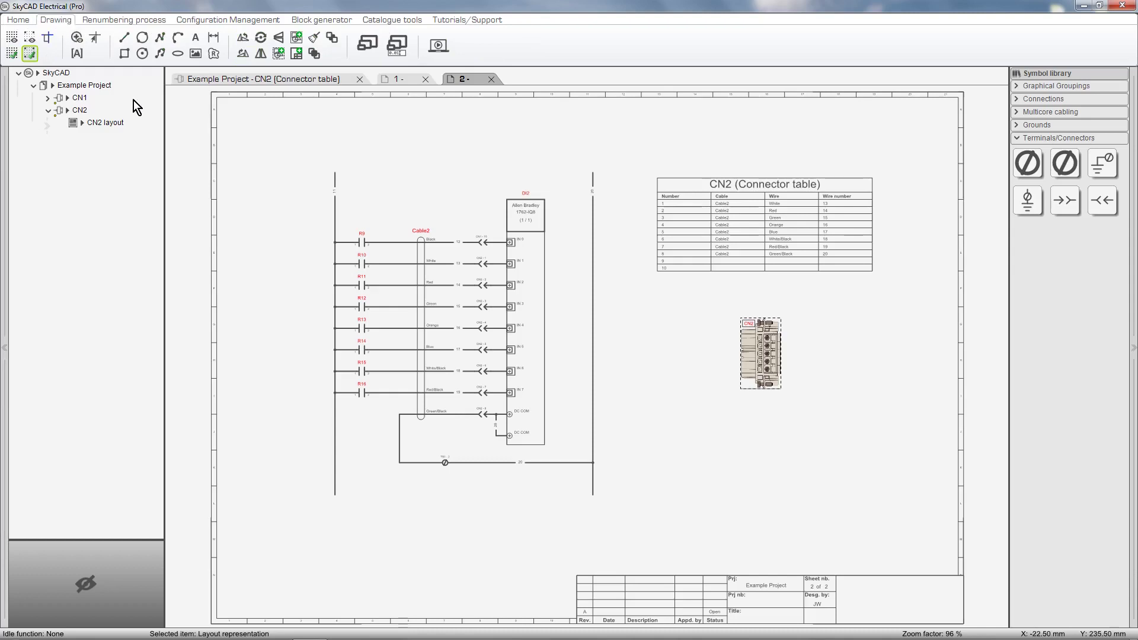
{"action": "left_click", "coordinate": [368, 51]}
{"action": "scroll", "coordinate": [852, 356], "scroll_direction": "up", "scroll_amount": 1}
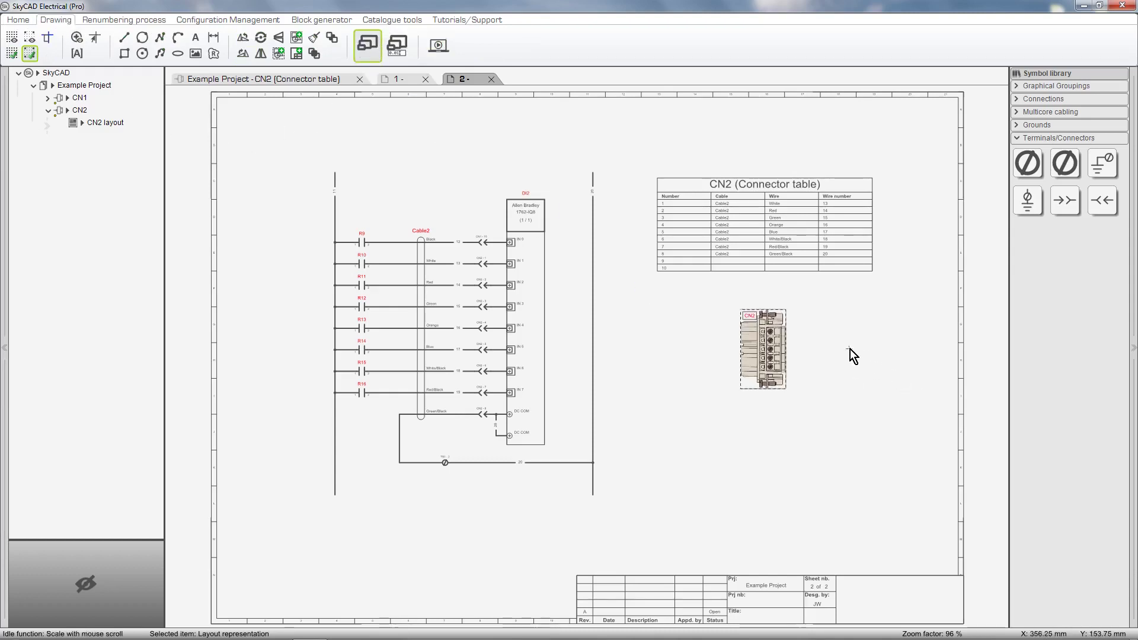